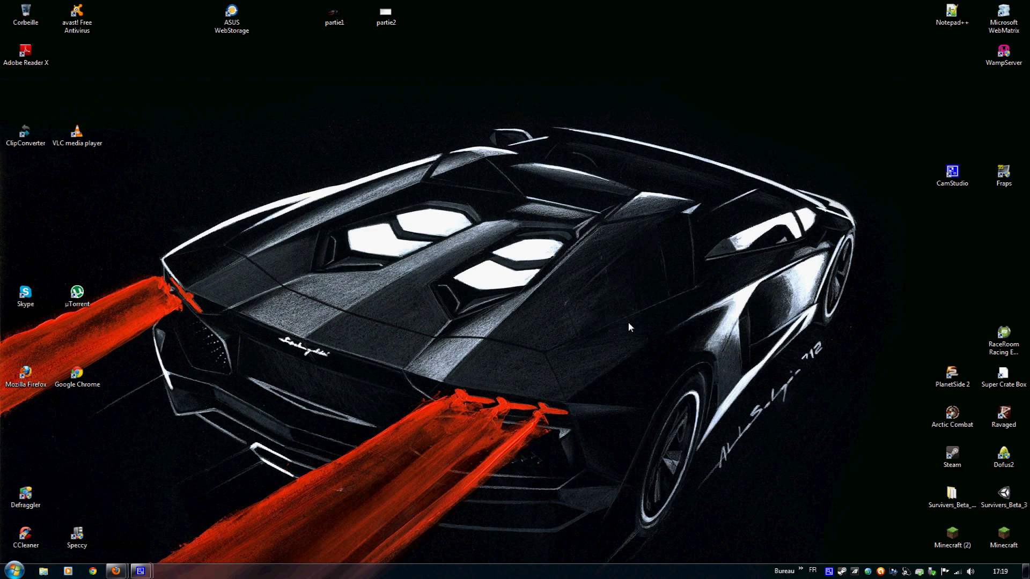
# Switch to the Sony download page in Firefox and start downloading the French 64-bit Vegas Pro Version 12 Construction 394.
pyautogui.moveTo(130, 573)
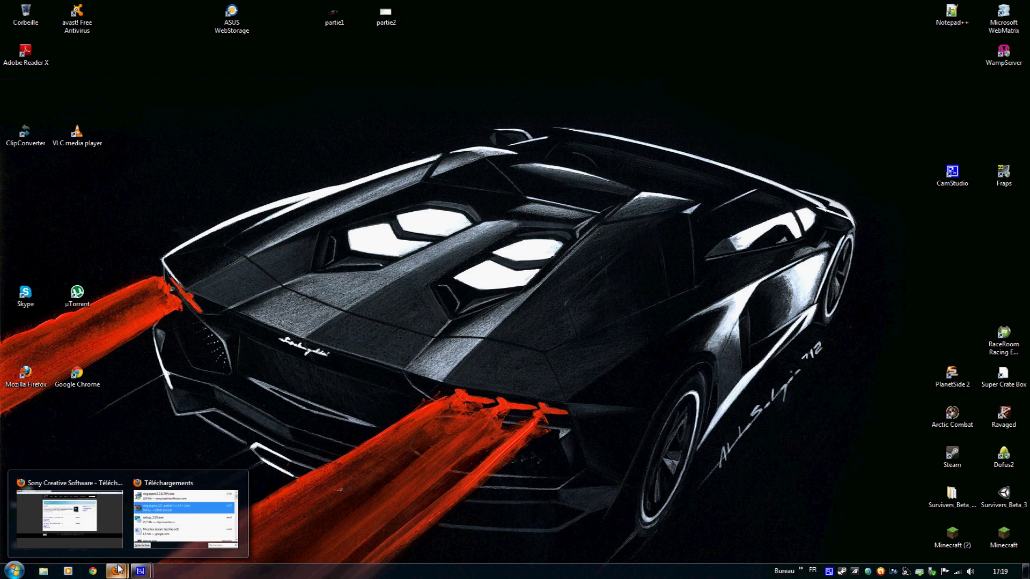
pyautogui.click(70, 513)
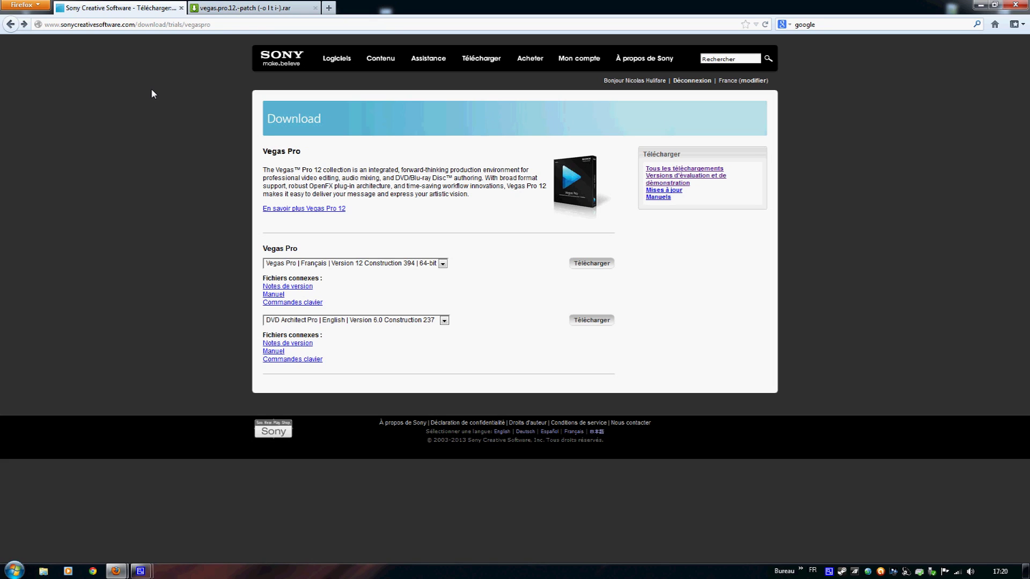
pyautogui.click(600, 269)
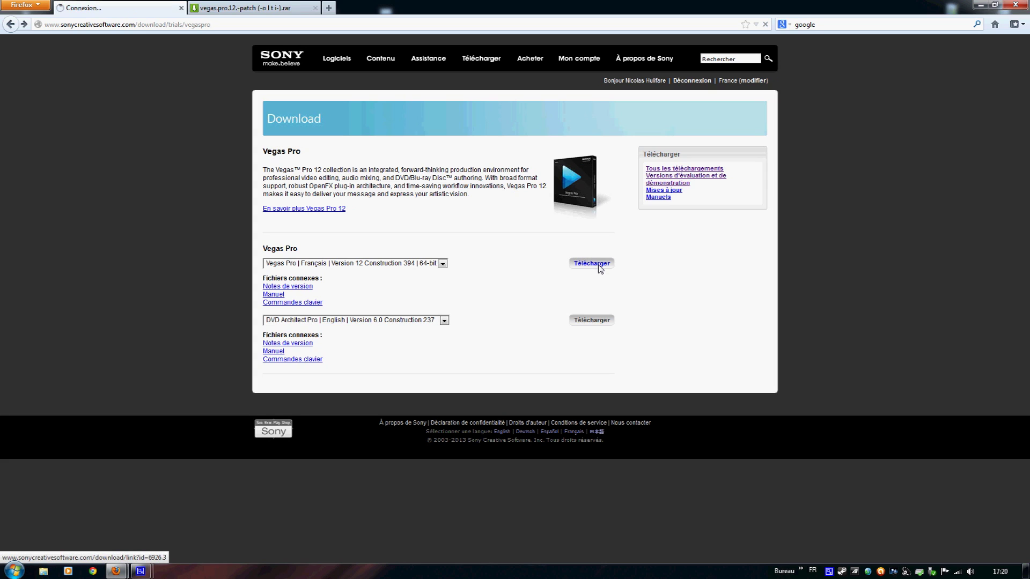
pyautogui.click(542, 276)
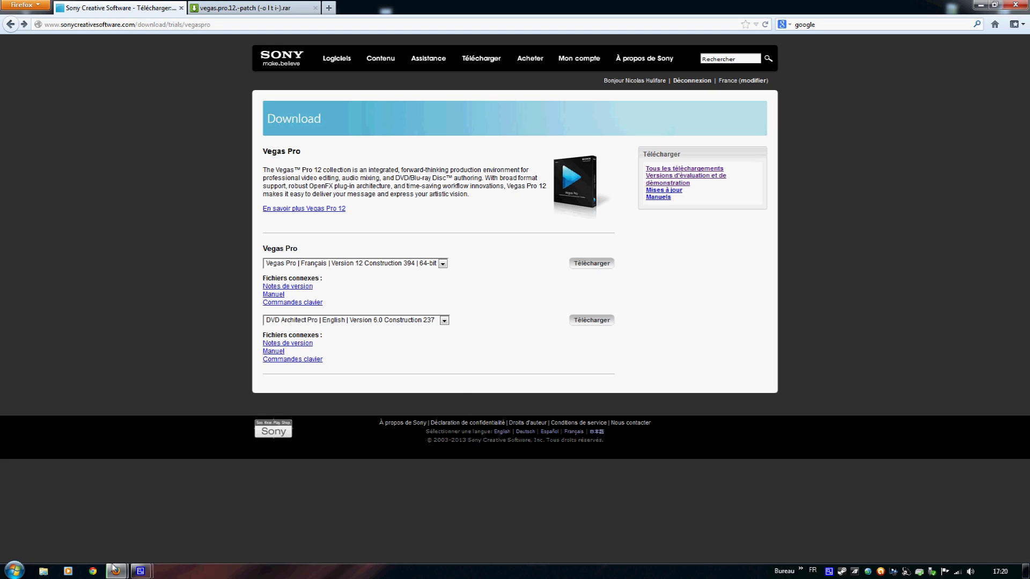
# Open the Firefox downloads window and cancel the download of vegaspro12.0.394(1).exe.
pyautogui.moveTo(114, 568)
pyautogui.click(177, 489)
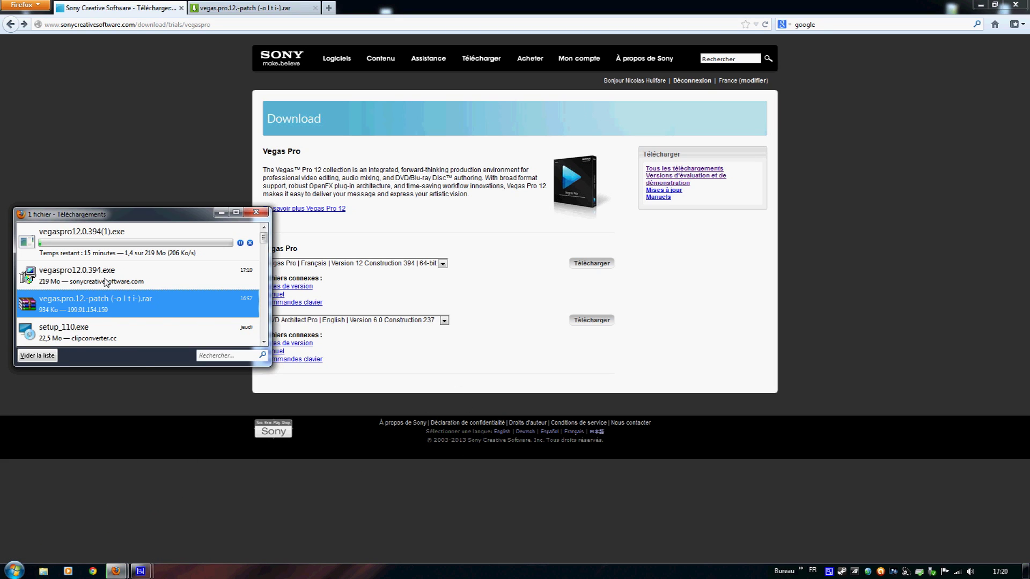
pyautogui.click(250, 243)
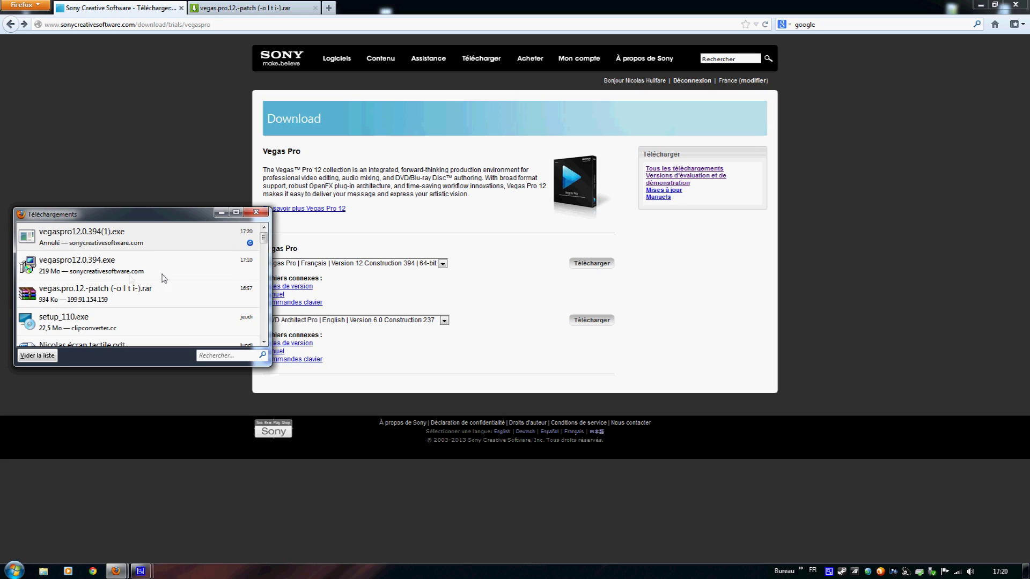
# Launch the already downloaded vegaspro12.0.394.exe installer and minimize the downloads window.
pyautogui.click(98, 238)
pyautogui.click(119, 270)
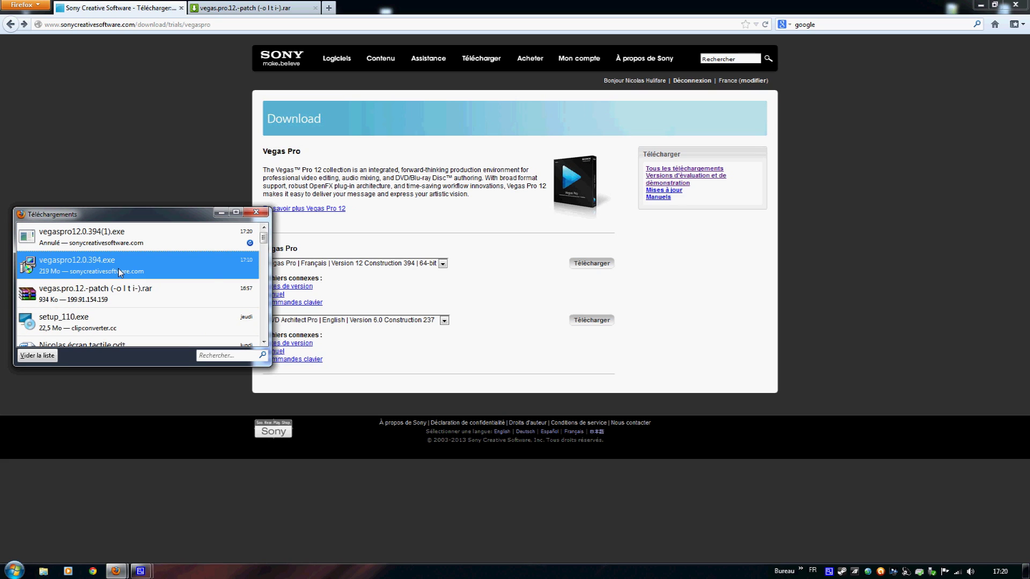
pyautogui.doubleClick(120, 272)
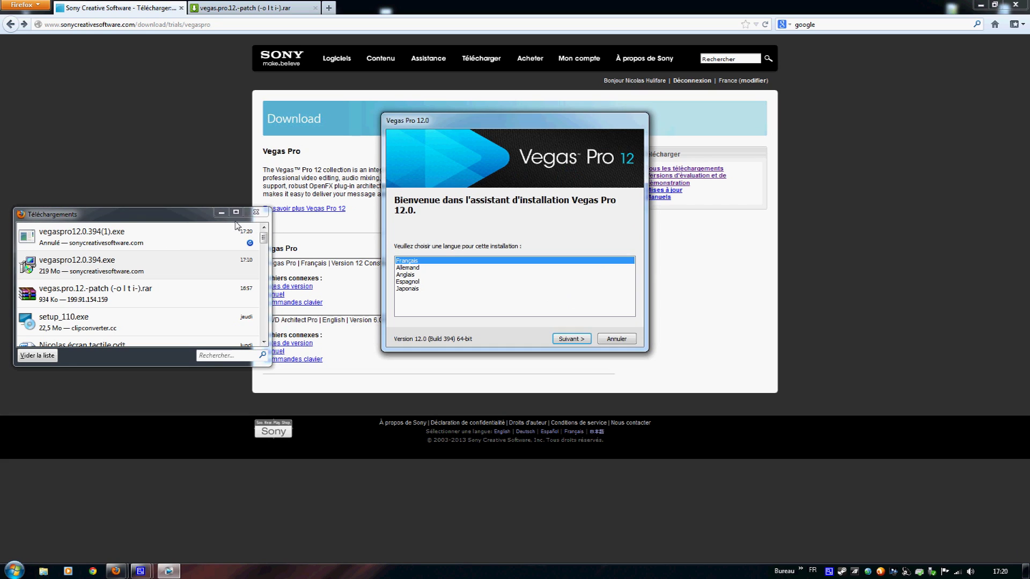
pyautogui.click(220, 214)
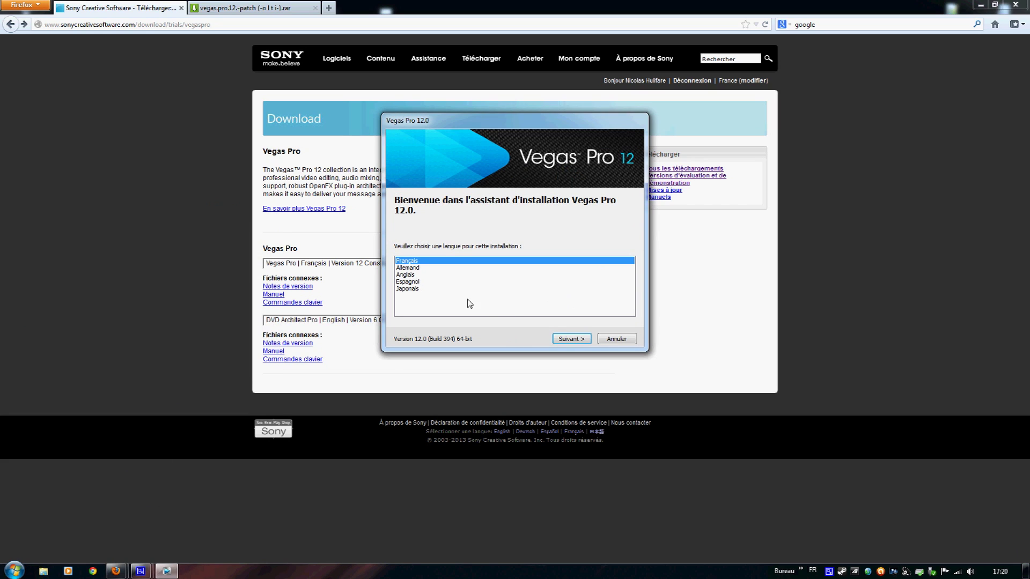
# Install Vegas Pro 12.0 in French, accepting the licence agreement, the default folder and the desktop shortcut, and close the installer.
pyautogui.click(572, 339)
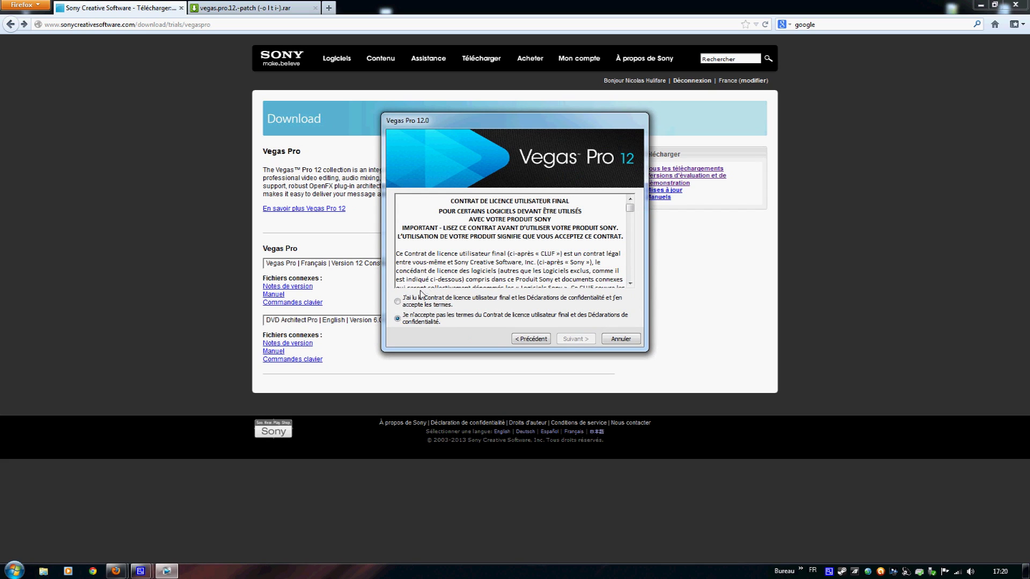
pyautogui.click(410, 308)
pyautogui.click(575, 339)
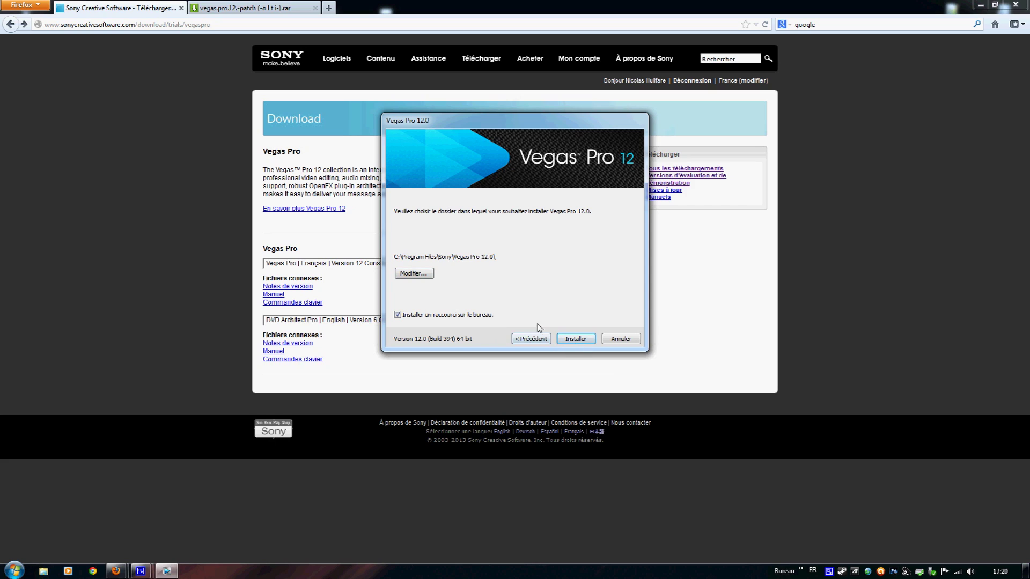
pyautogui.click(587, 342)
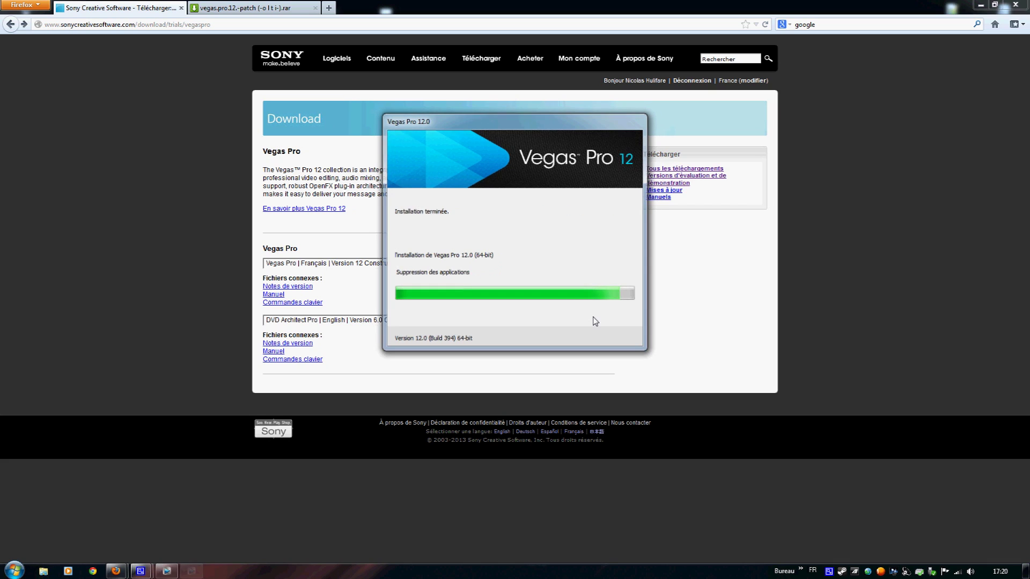
pyautogui.click(620, 339)
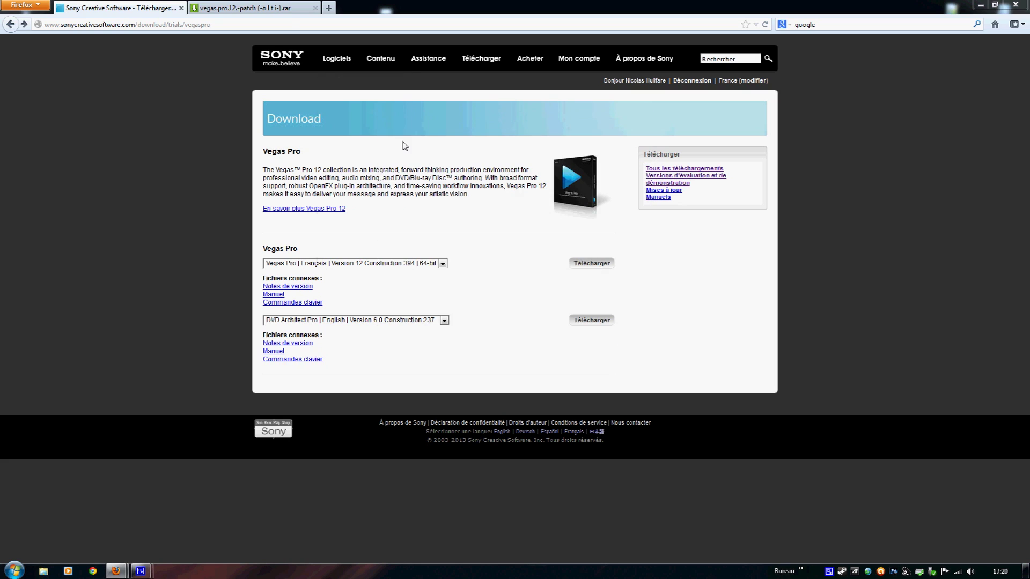
# Download vegas.pro.12.-patch (-o l t i-).rar from its MediaFire page and open the archive in WinRAR.
pyautogui.click(261, 6)
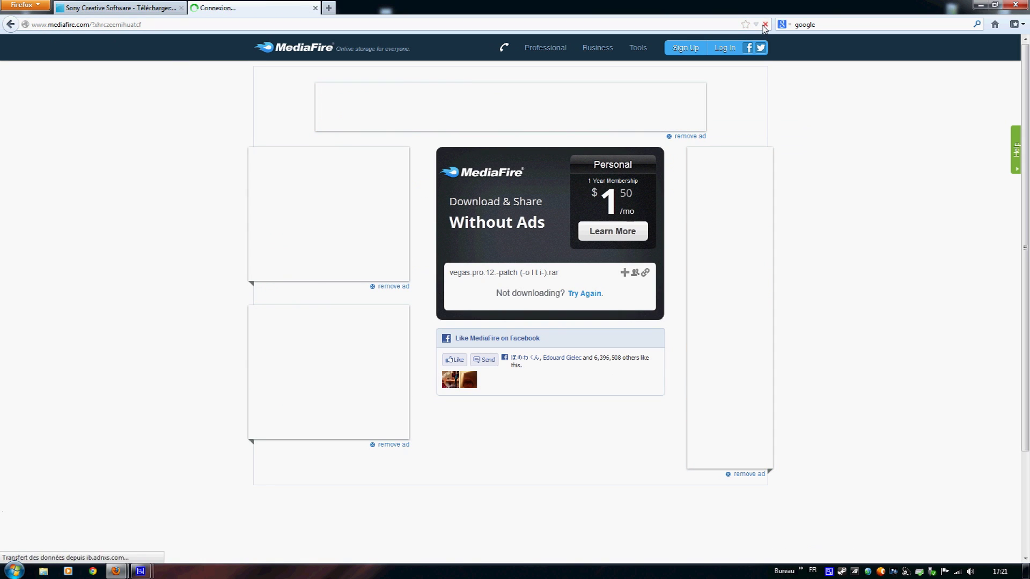
pyautogui.click(15, 25)
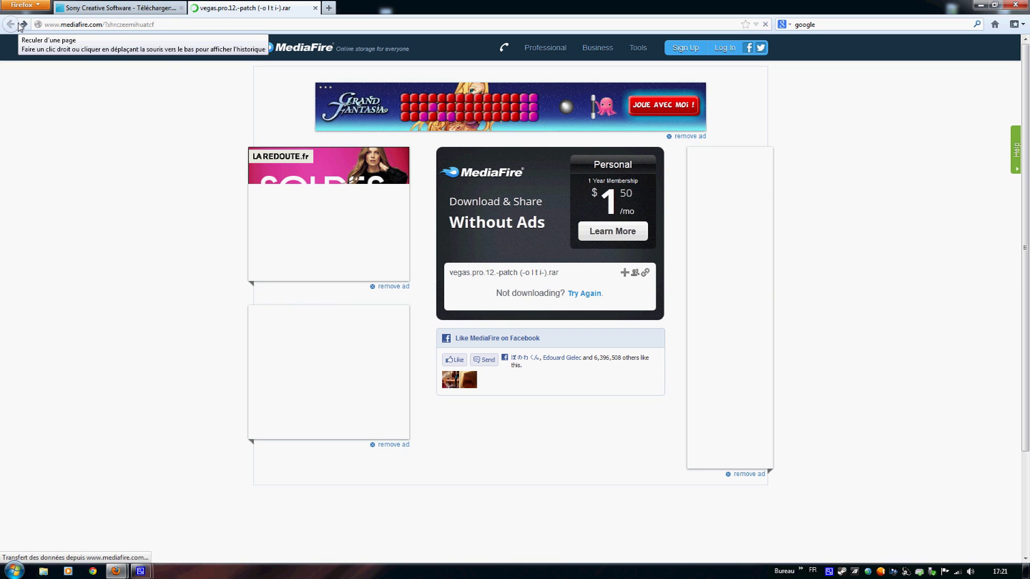
pyautogui.click(24, 25)
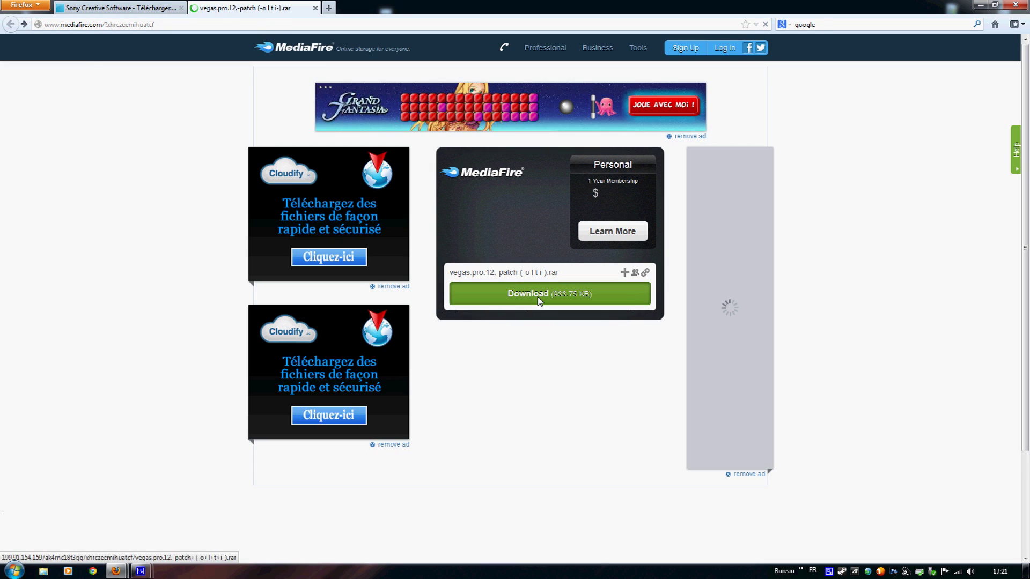
pyautogui.click(540, 298)
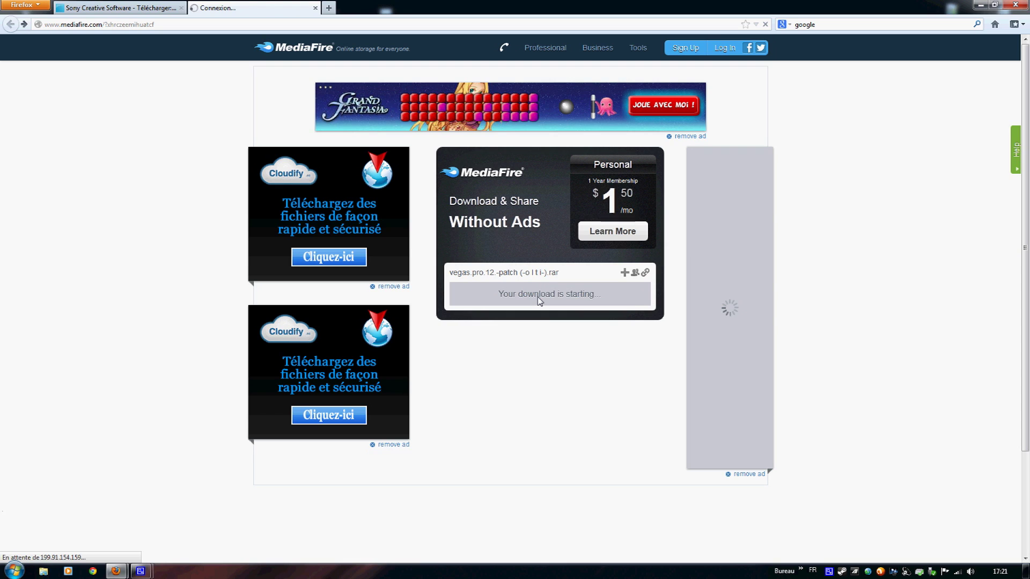
pyautogui.click(556, 346)
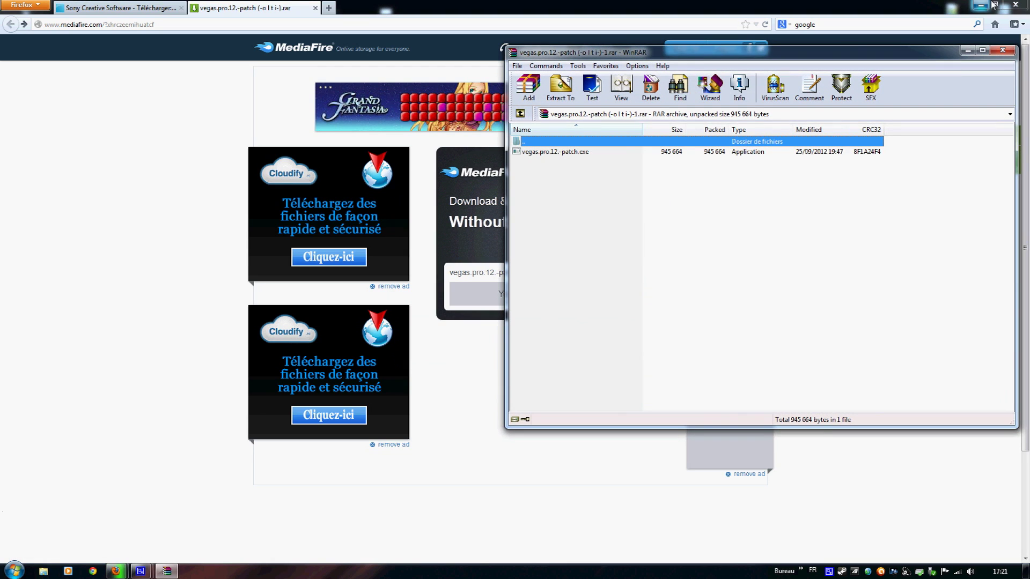
# Minimize the browser, keeping its tabs open, and snap the WinRAR window to the right half of the screen.
pyautogui.click(1015, 5)
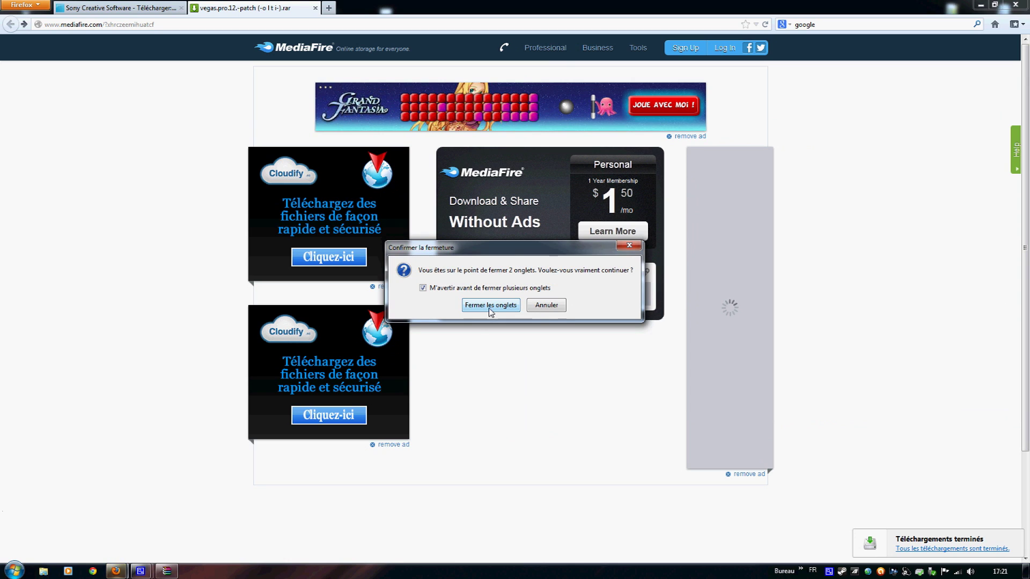
pyautogui.click(542, 306)
pyautogui.click(980, 4)
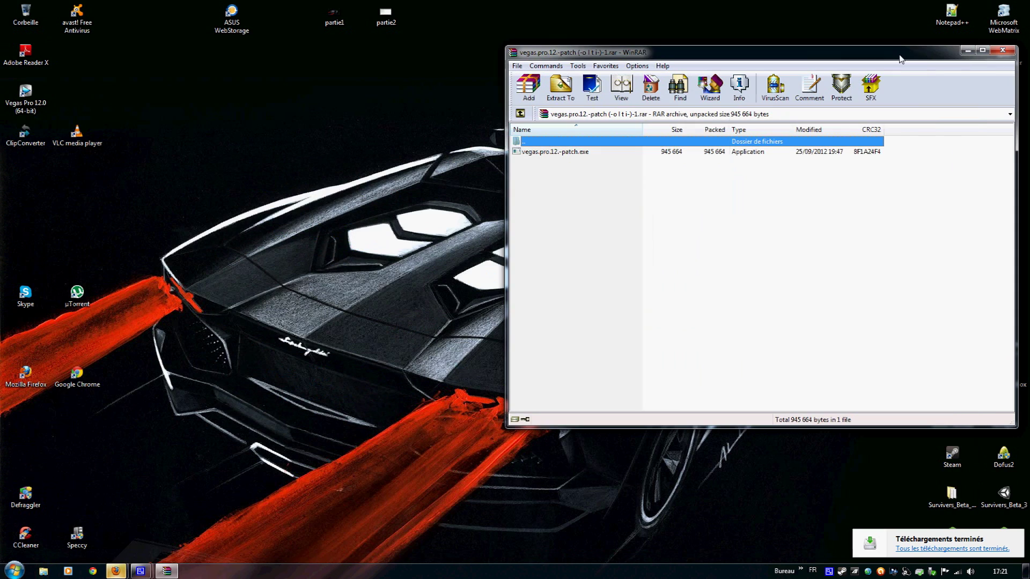
pyautogui.moveTo(901, 54); pyautogui.dragTo(1029, 32)
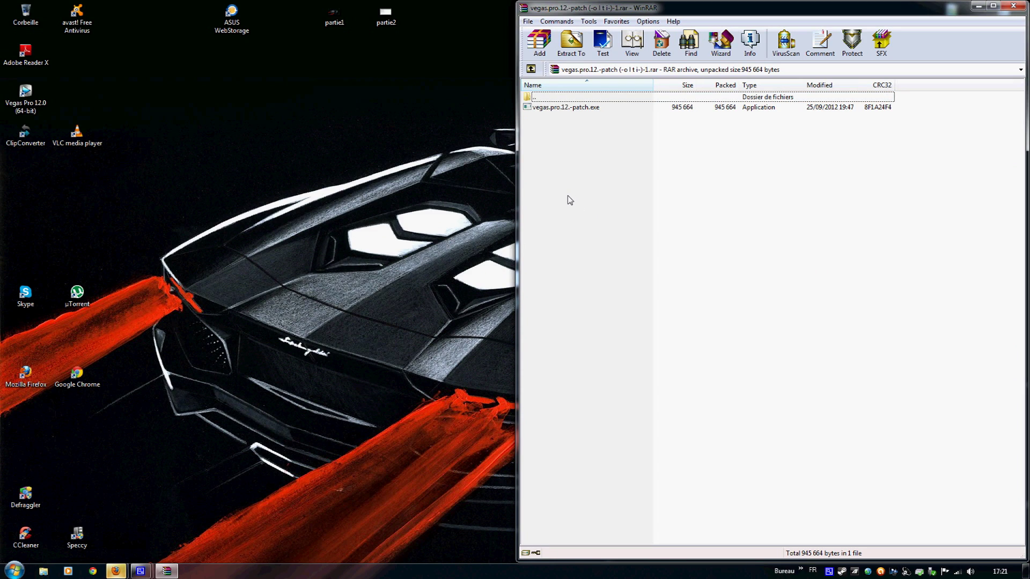
pyautogui.click(572, 107)
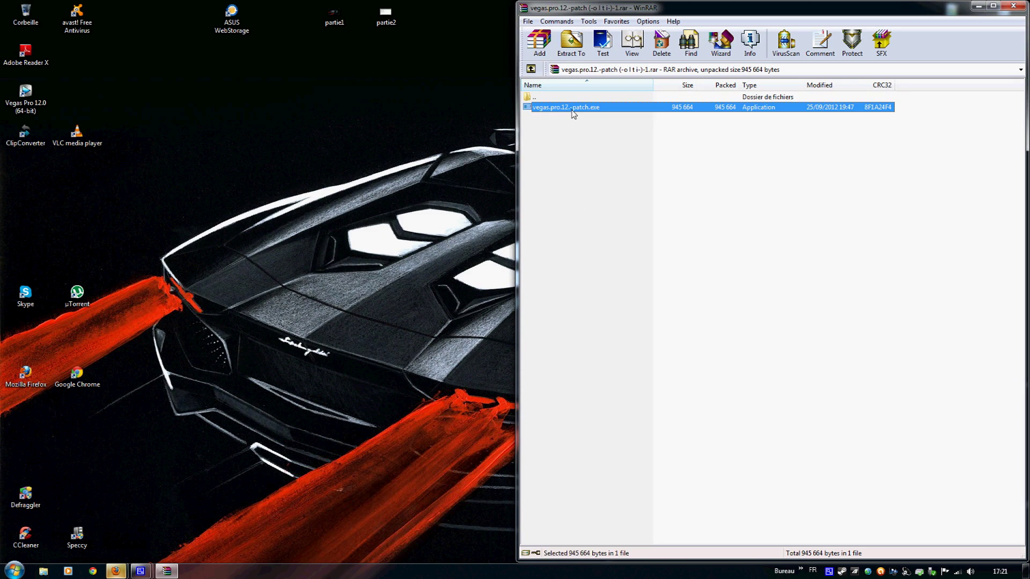
pyautogui.click(353, 186)
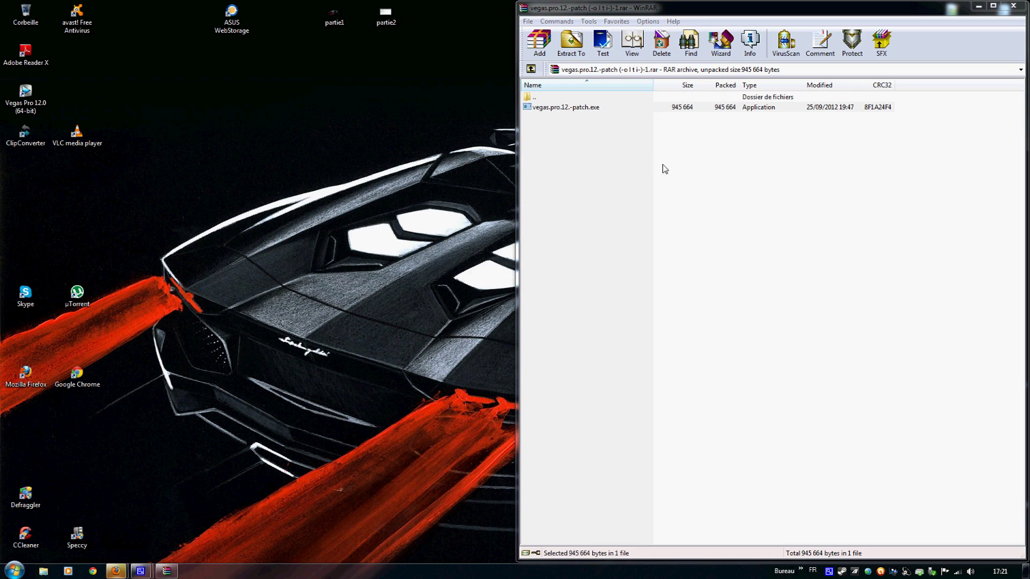
pyautogui.click(651, 116)
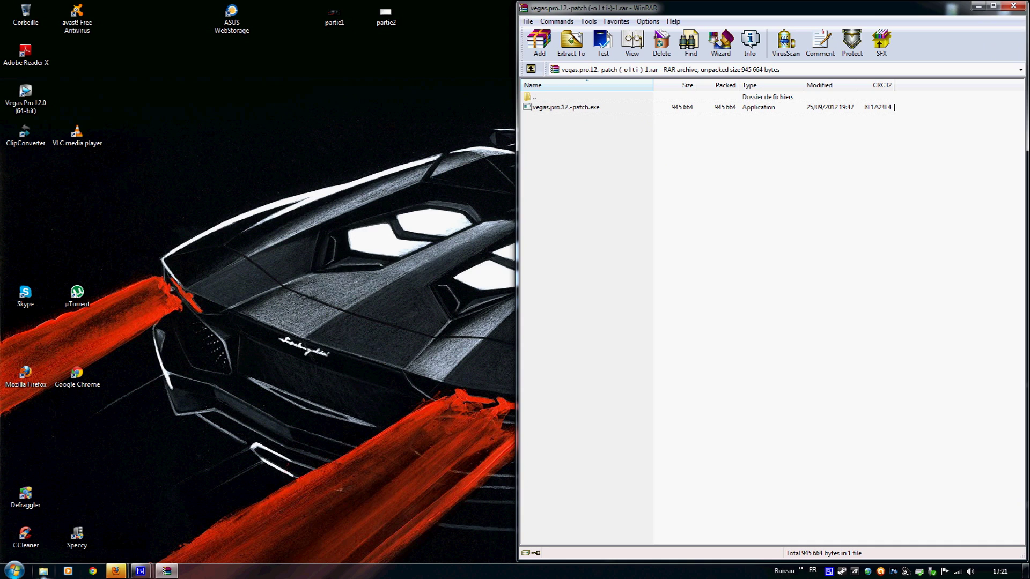
# Open a Windows Explorer window snapped beside the WinRAR archive and browse to the Programmes folder on Disque local (C:).
pyautogui.press('super+e')
pyautogui.press('super+Left')
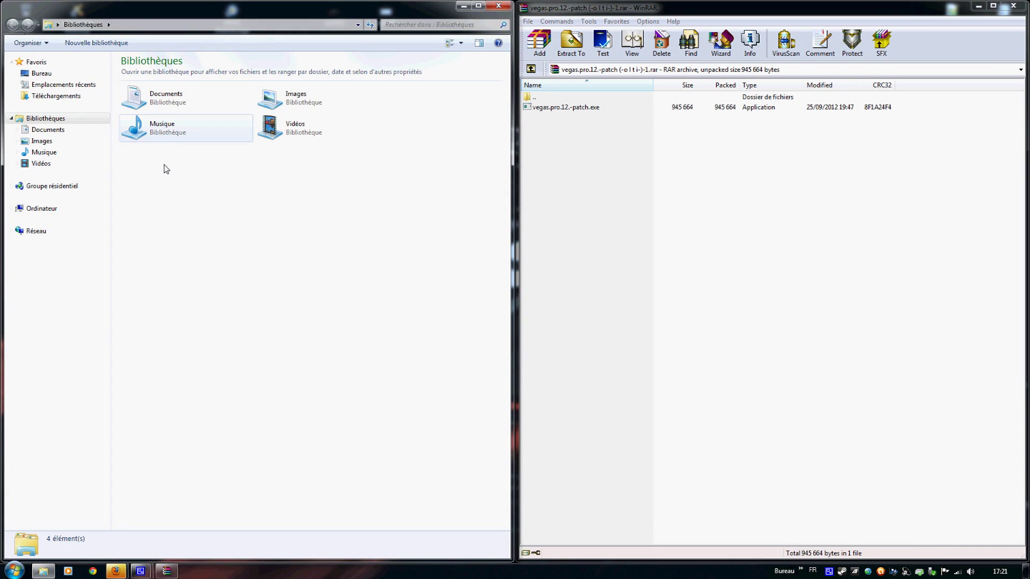
pyautogui.click(42, 209)
pyautogui.doubleClick(177, 91)
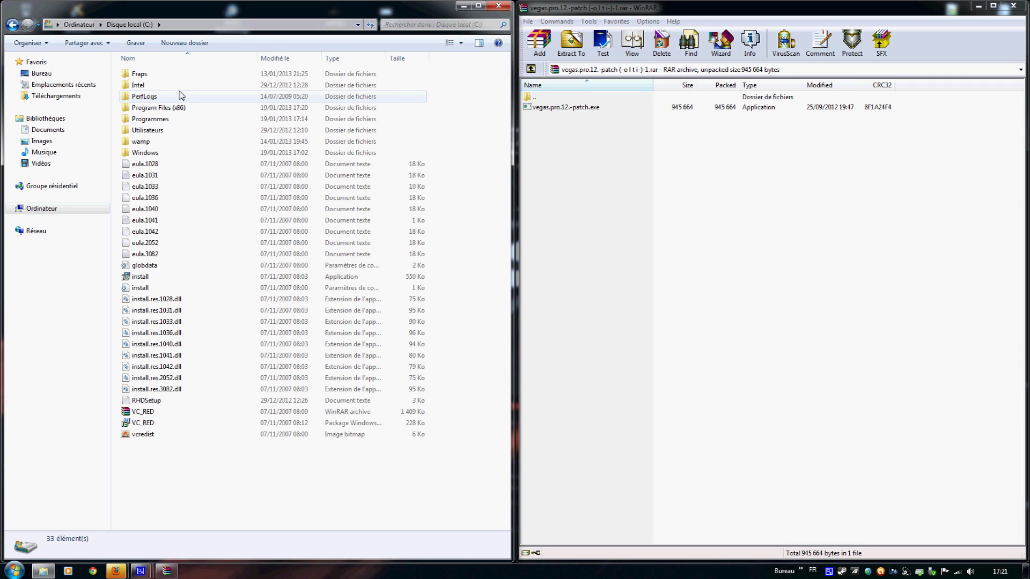
pyautogui.doubleClick(182, 119)
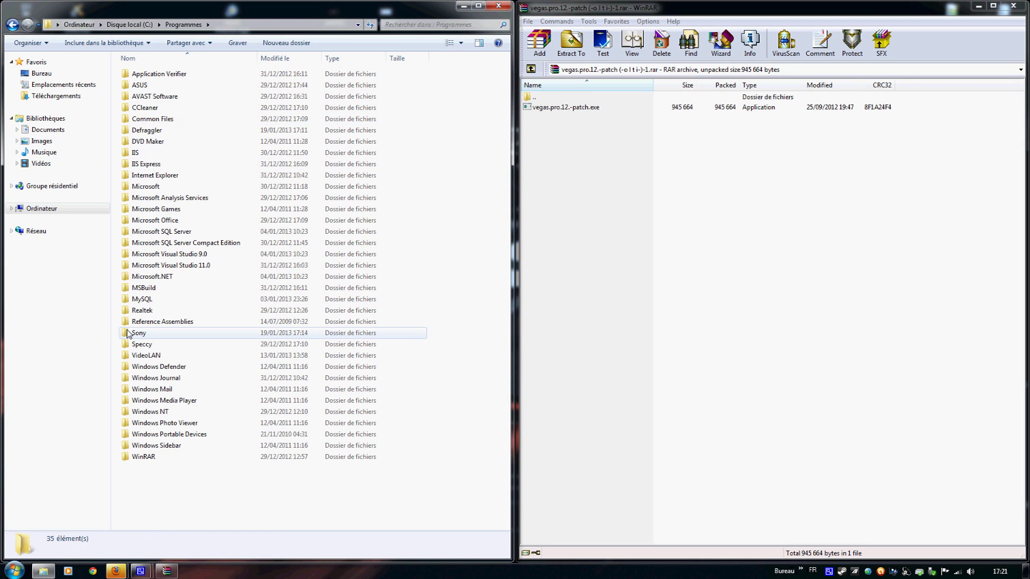
# Look through the Program Files (x86) folder on Disque local (C:) and return to the Programmes folder.
pyautogui.click(12, 25)
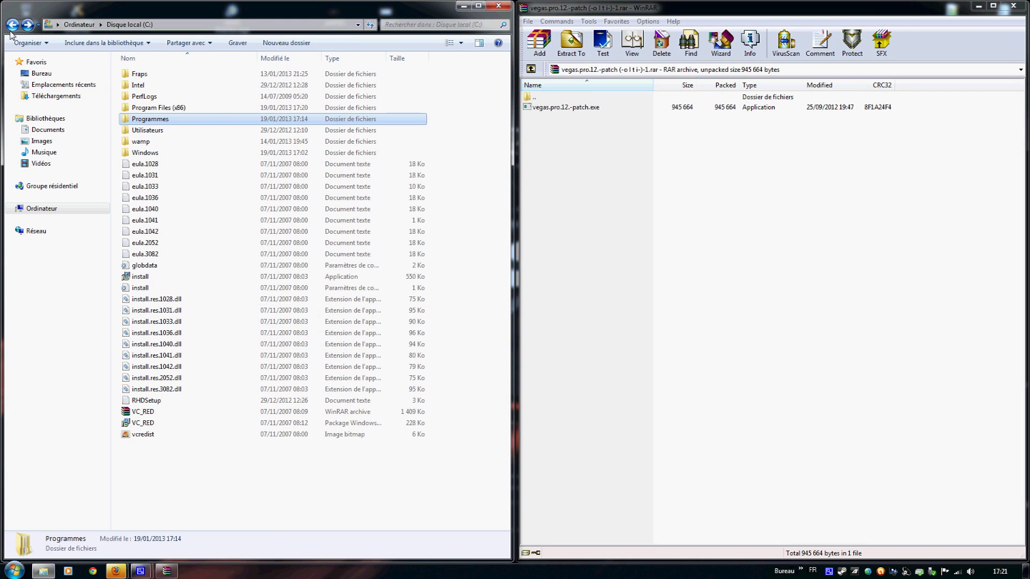
pyautogui.doubleClick(153, 108)
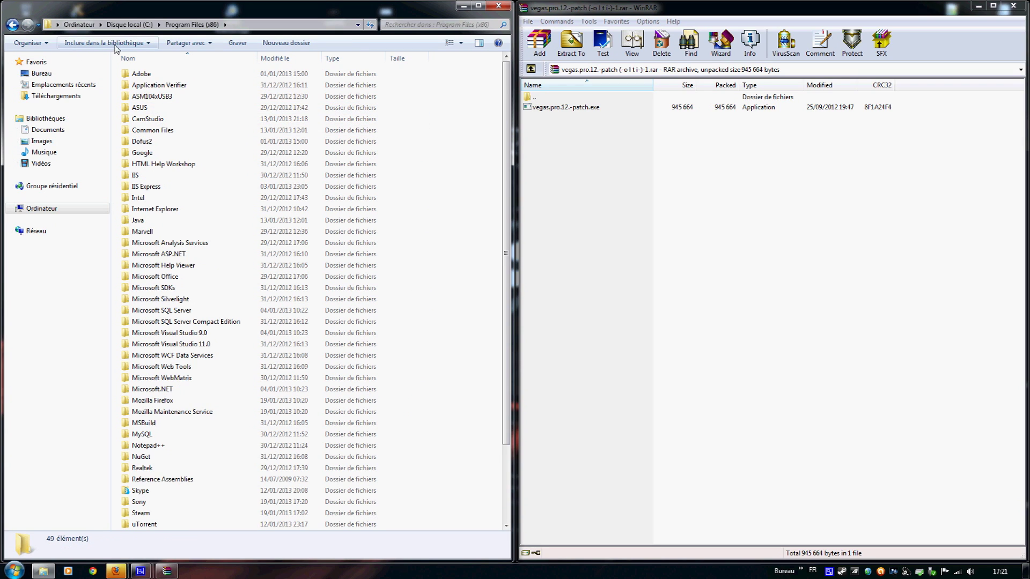
pyautogui.click(12, 24)
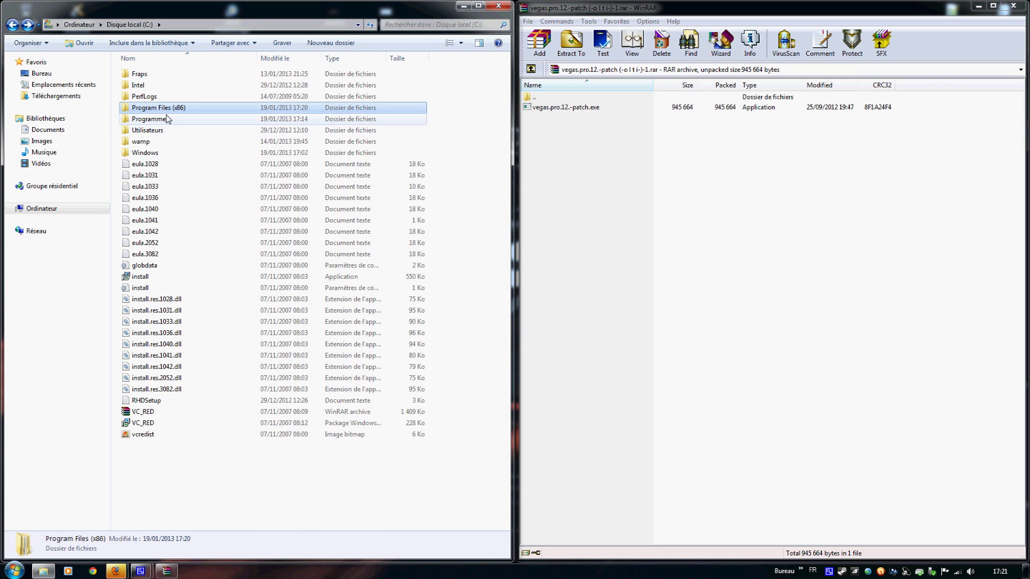
pyautogui.doubleClick(165, 118)
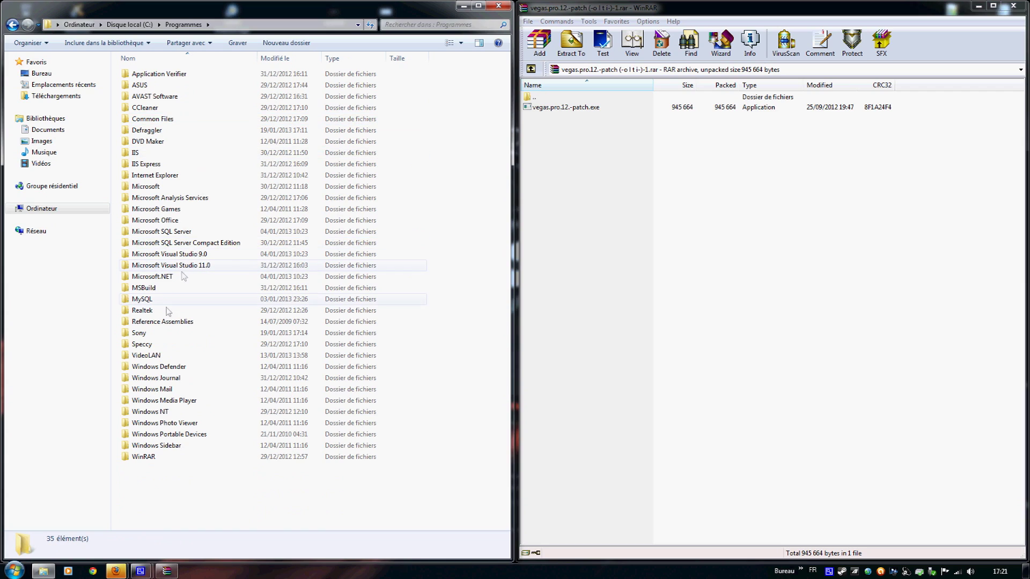
# Open the Vegas Pro 12.0 folder inside the Sony folder and browse to the end of its file list.
pyautogui.doubleClick(166, 334)
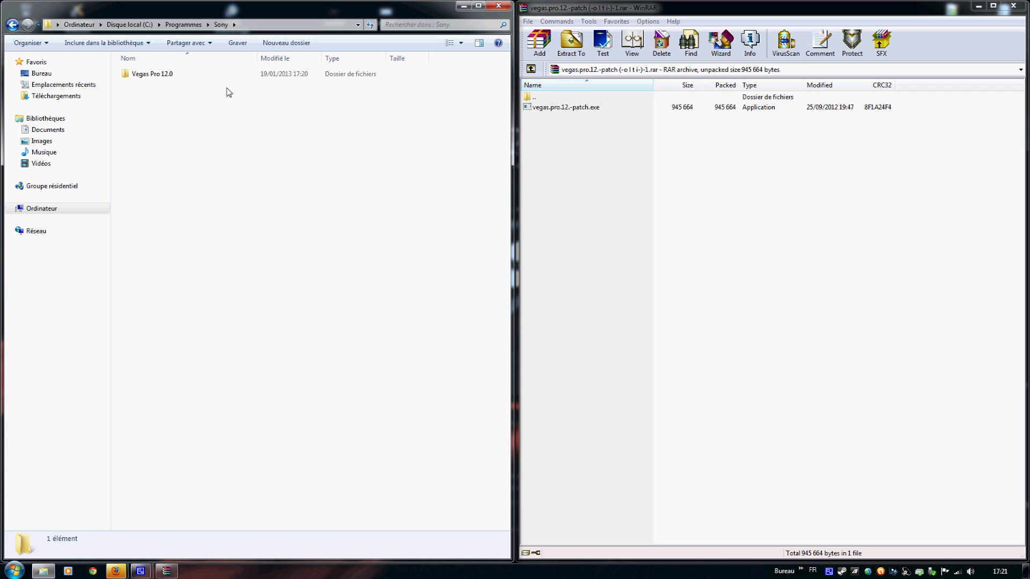
pyautogui.click(183, 25)
pyautogui.doubleClick(154, 333)
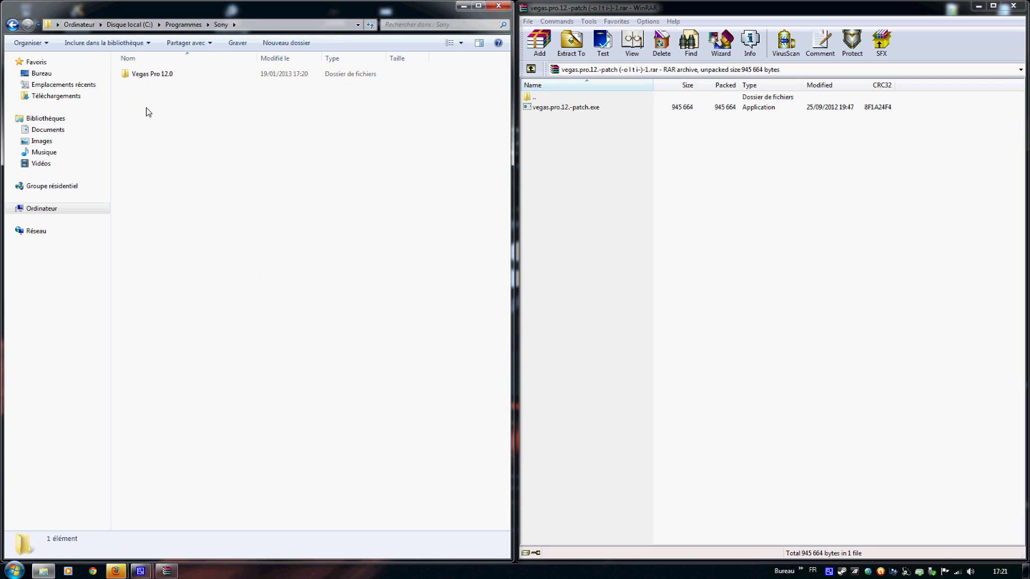
pyautogui.doubleClick(146, 75)
pyautogui.click(253, 231)
pyautogui.scroll(-20, 224, 225)
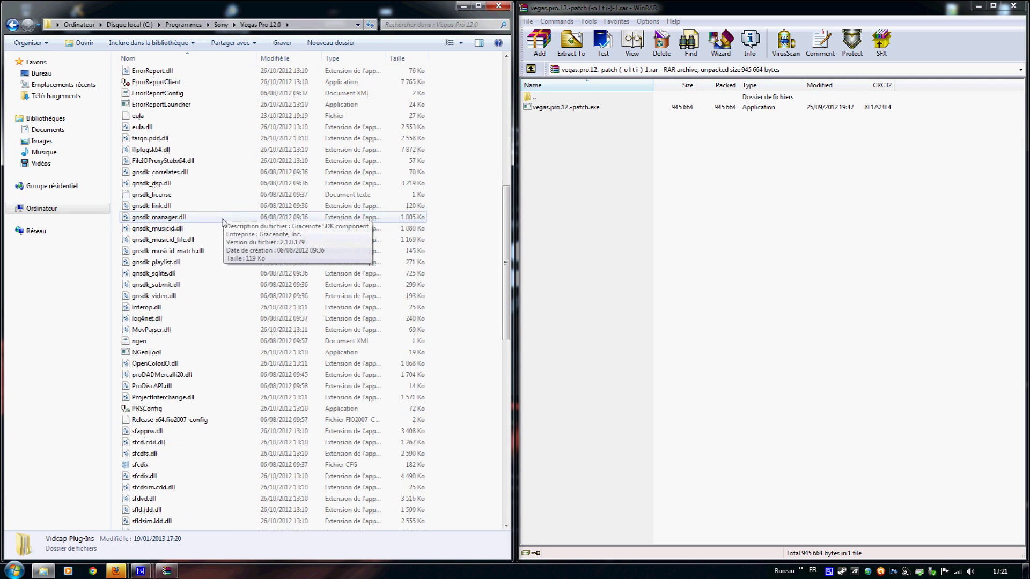
pyautogui.scroll(-9, 224, 226)
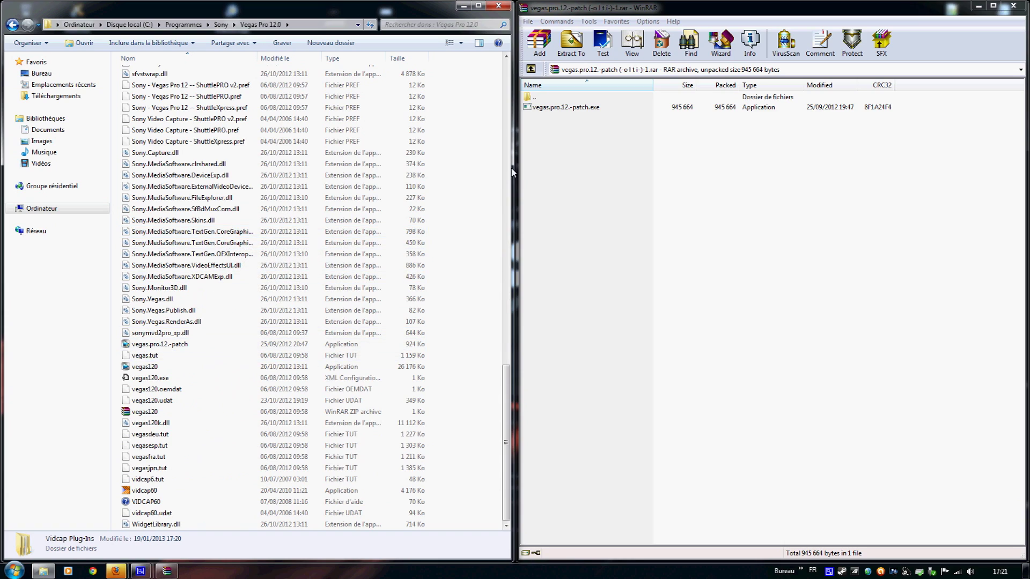
# Move vegas.pro.12.-patch.exe from the WinRAR archive into the Vegas Pro 12.0 folder, replacing the file of the same name.
pyautogui.click(570, 107)
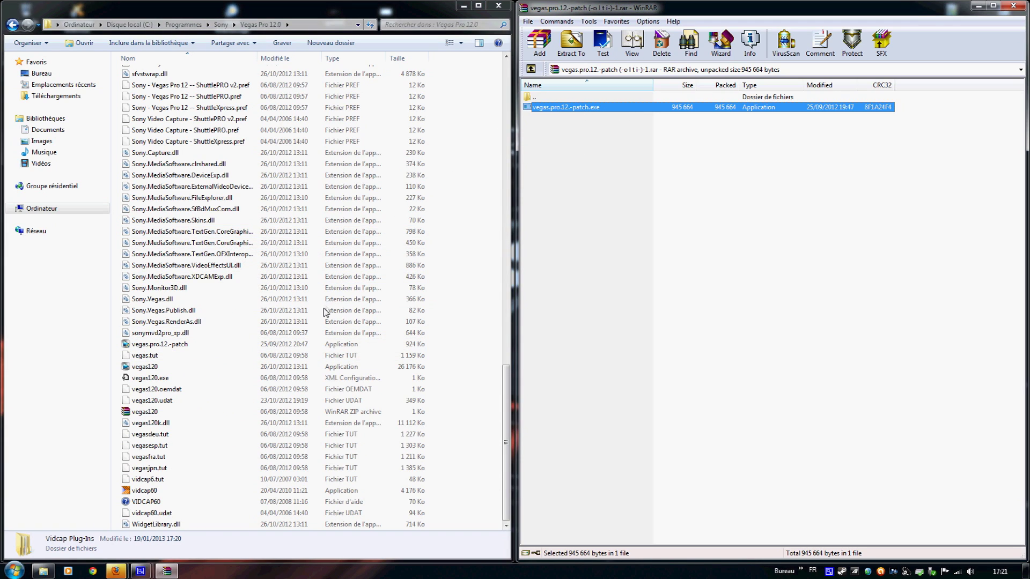
pyautogui.moveTo(324, 314); pyautogui.dragTo(325, 313)
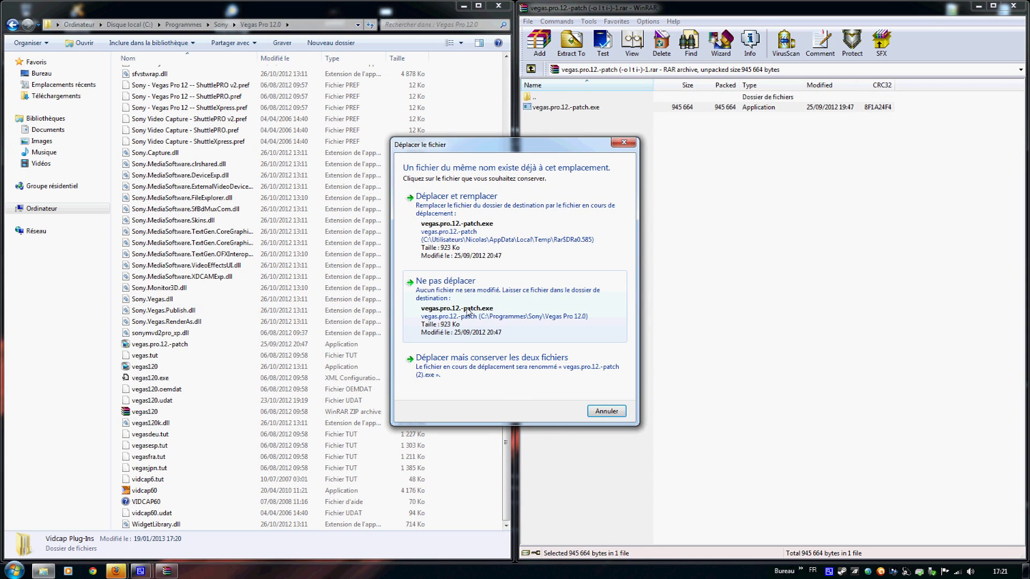
pyautogui.click(497, 242)
pyautogui.click(501, 334)
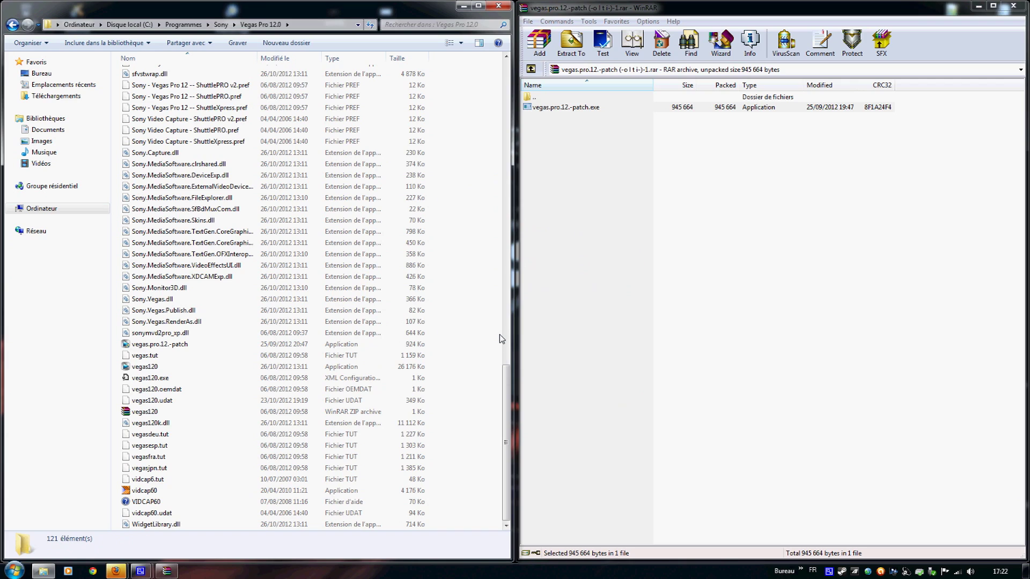
# Close the WinRAR archive window and maximize the Vegas Pro 12.0 folder window.
pyautogui.click(1013, 5)
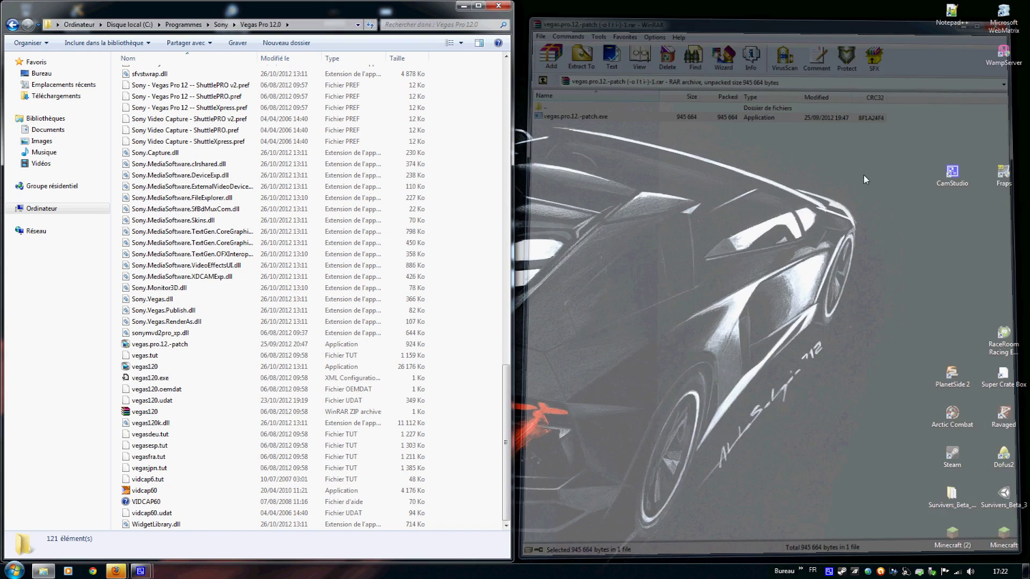
pyautogui.click(478, 6)
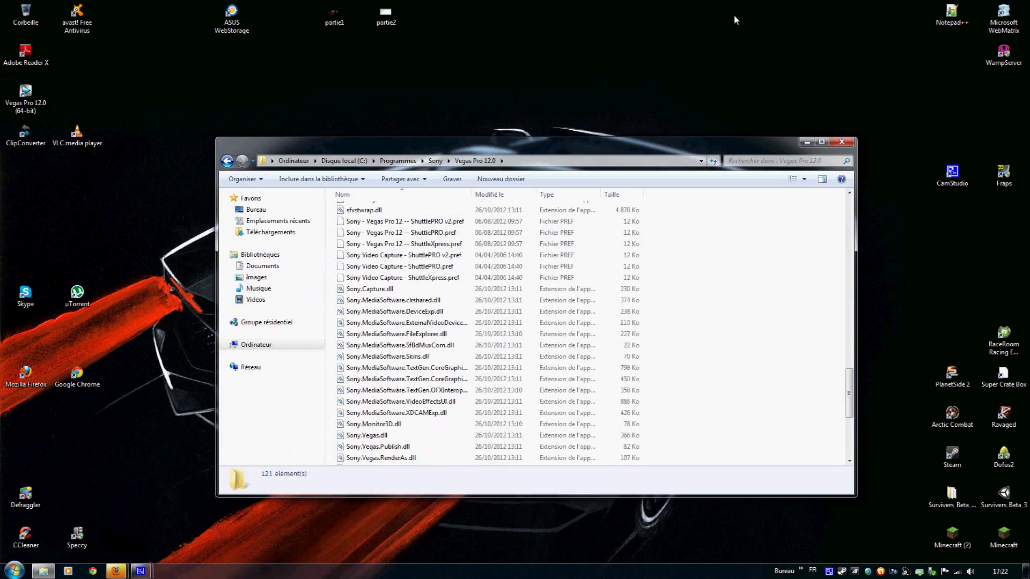
pyautogui.scroll(20, 524, 270)
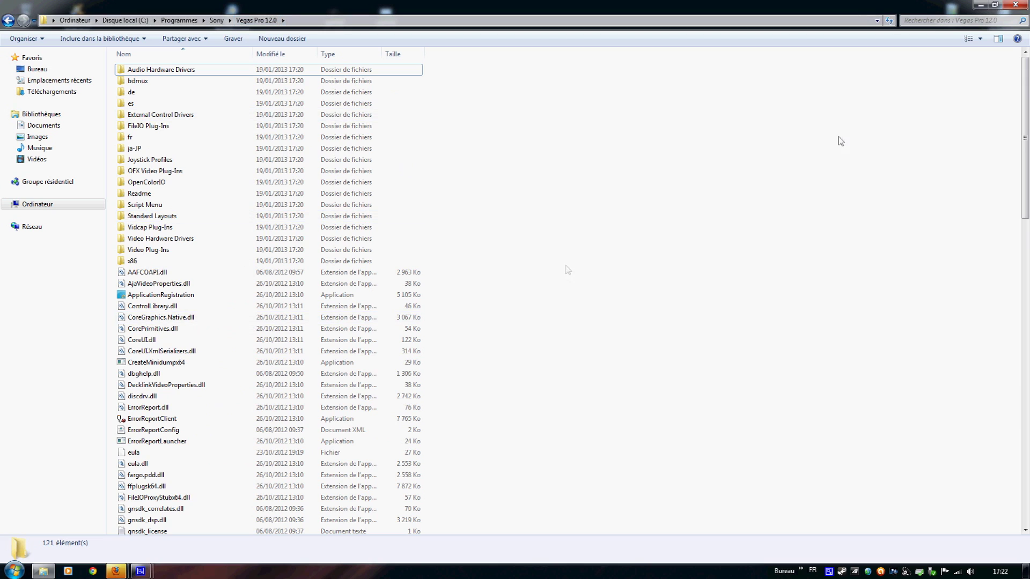
# Find the vegas.pro.12.-patch application in the Vegas Pro 12.0 folder and run it.
pyautogui.scroll(-20, 831, 127)
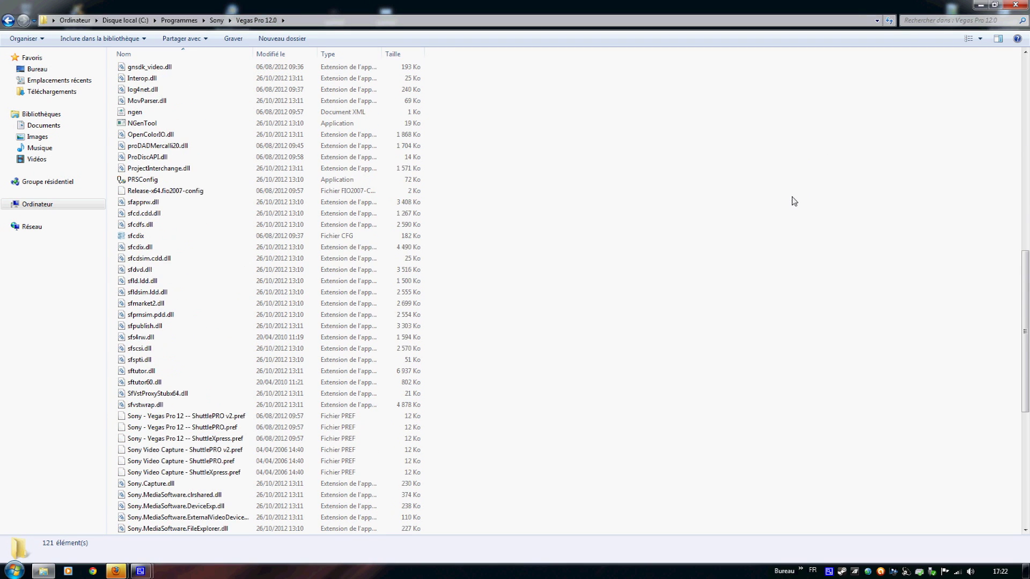
pyautogui.click(161, 349)
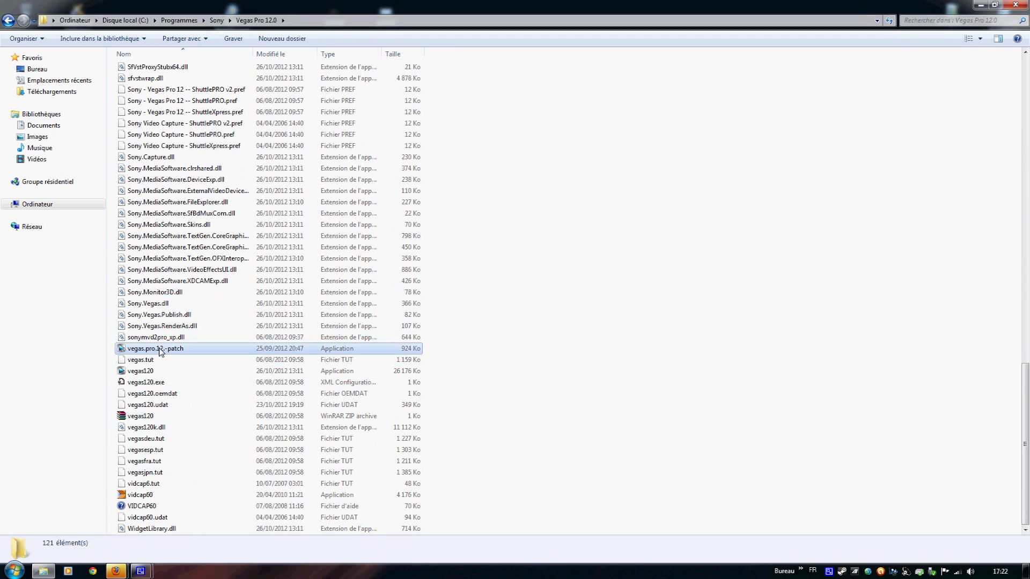
pyautogui.doubleClick(200, 354)
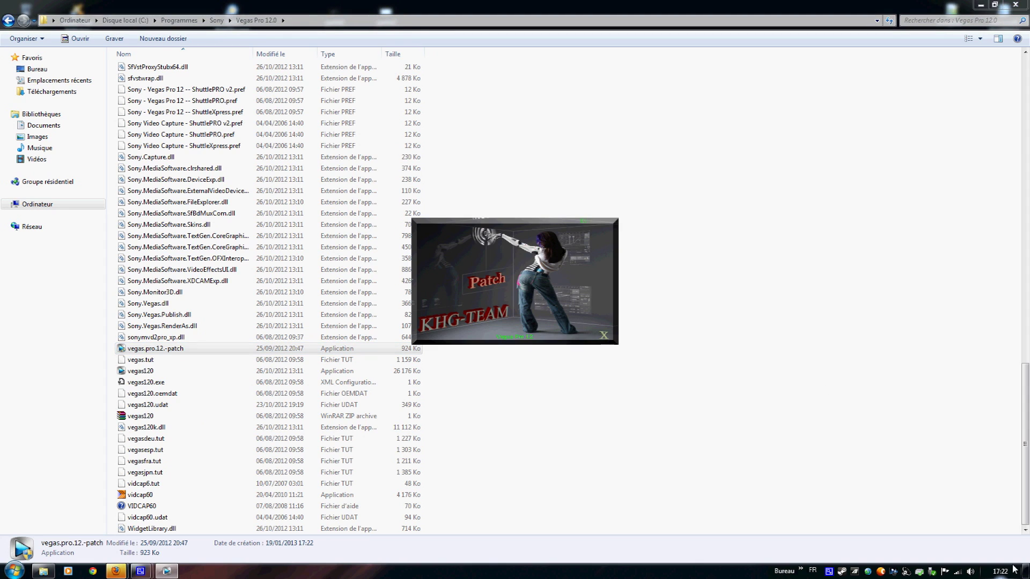
# Lower the Realtek HD output device's level in the Windows volume mixer and close the mixer.
pyautogui.click(971, 572)
pyautogui.click(972, 543)
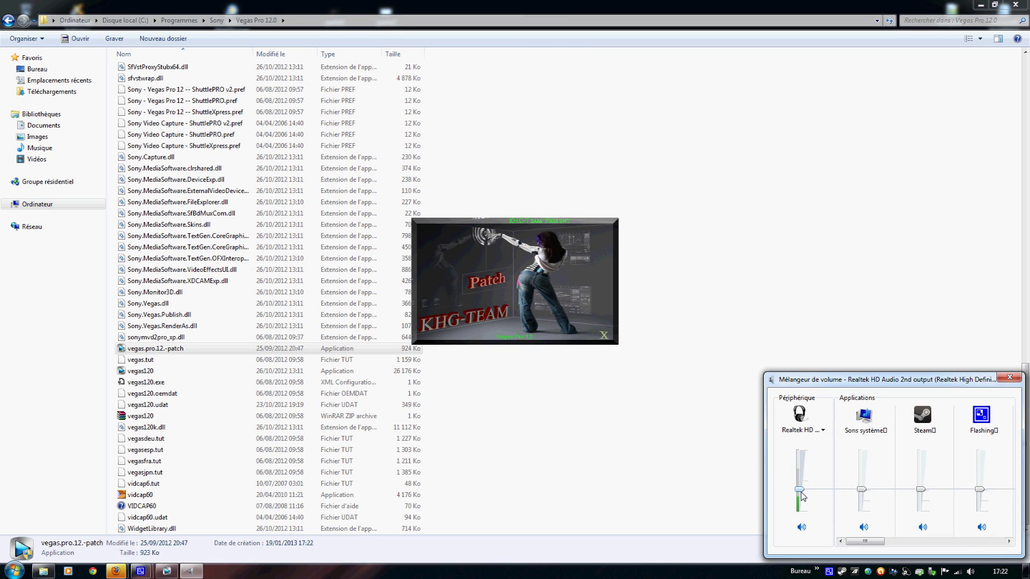
pyautogui.moveTo(799, 490); pyautogui.dragTo(800, 503)
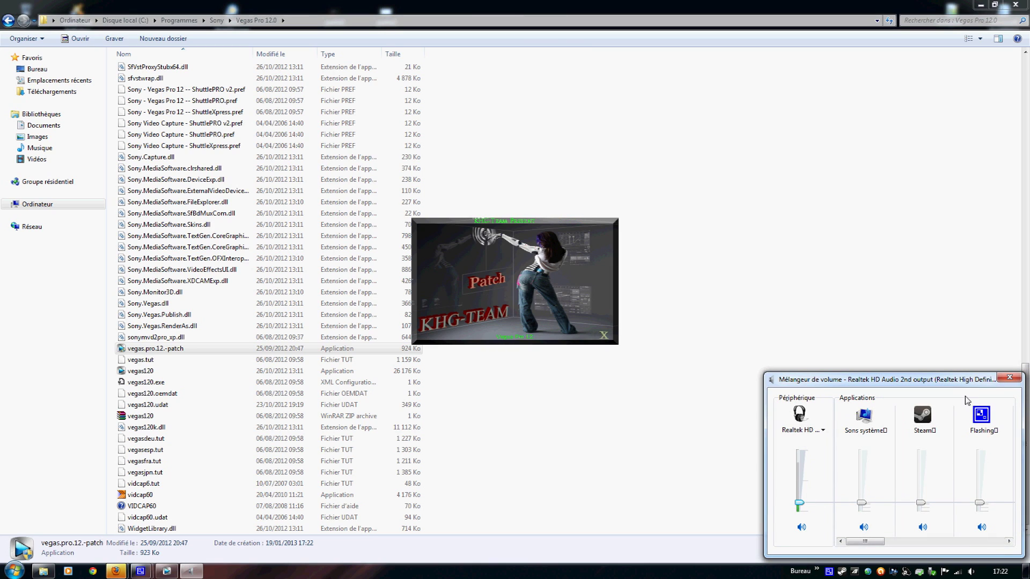
pyautogui.click(998, 379)
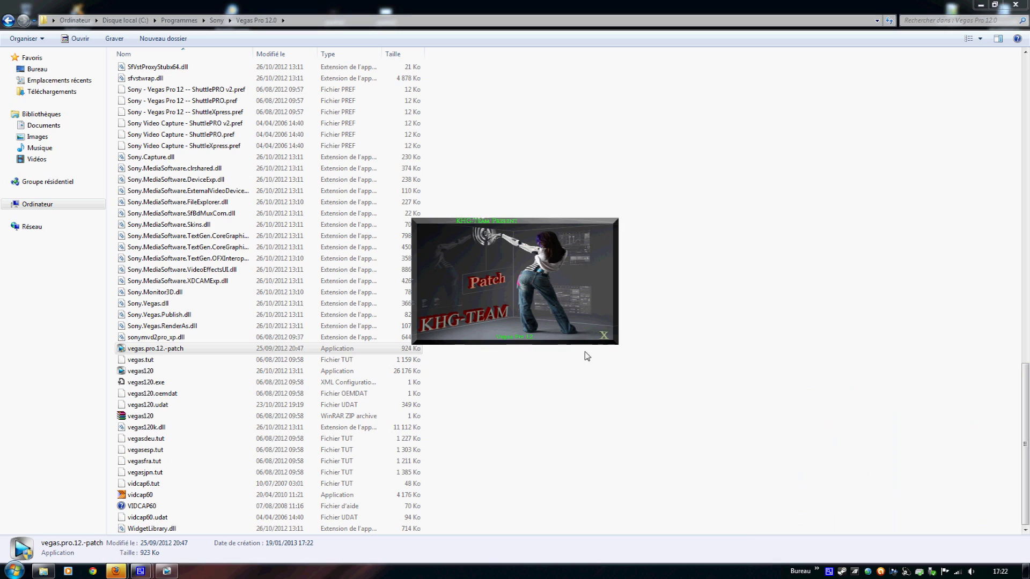
# Apply the patch in the KHG-TEAM patcher, and close both the patcher and the Vegas Pro 12.0 folder window.
pyautogui.click(483, 283)
pyautogui.click(606, 339)
pyautogui.click(1015, 5)
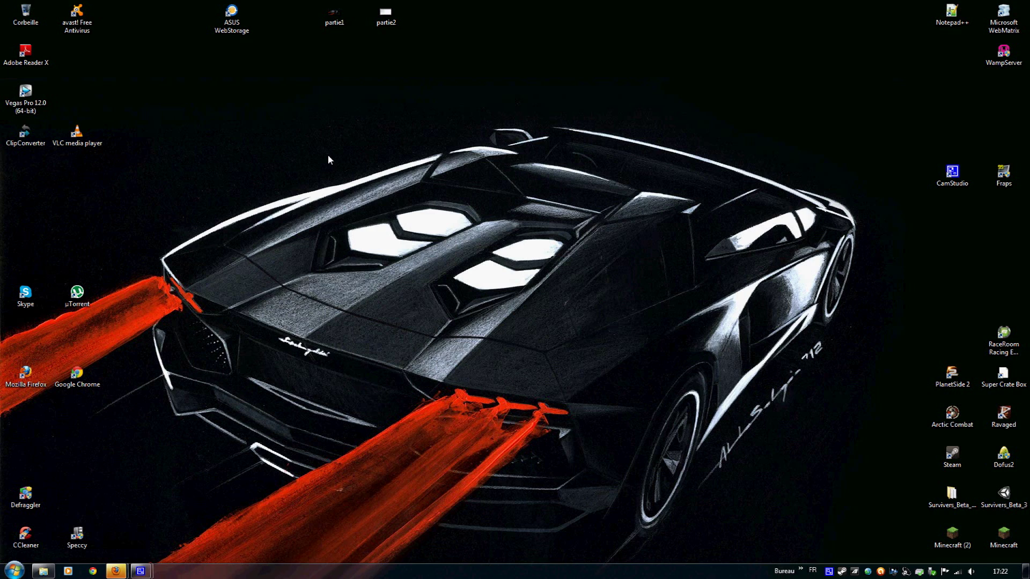
# Move the Vegas Pro 12.0 (64-bit) desktop shortcut directly below the Fraps icon and launch the program from it.
pyautogui.moveTo(25, 95); pyautogui.dragTo(1011, 230)
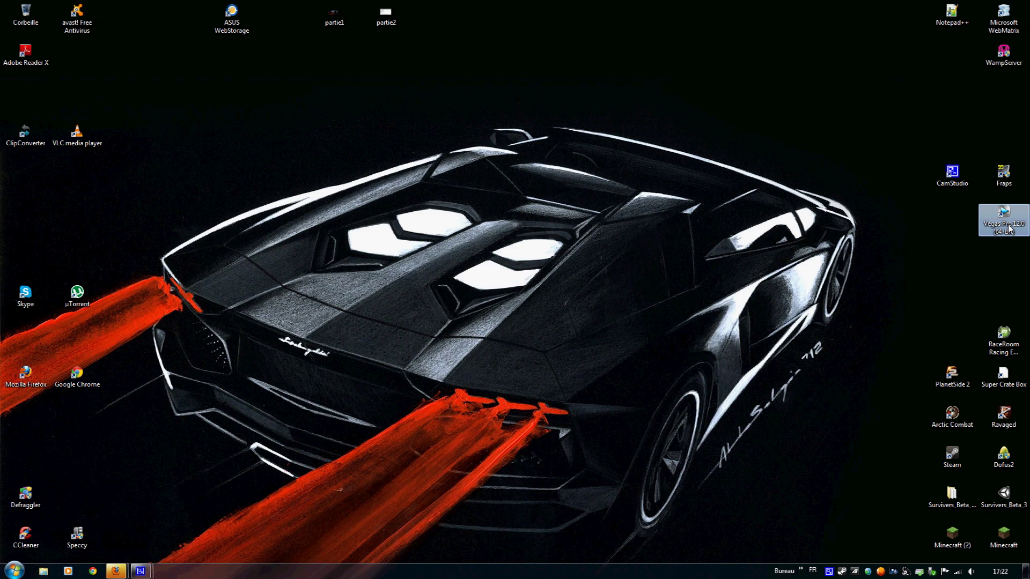
pyautogui.doubleClick(1009, 228)
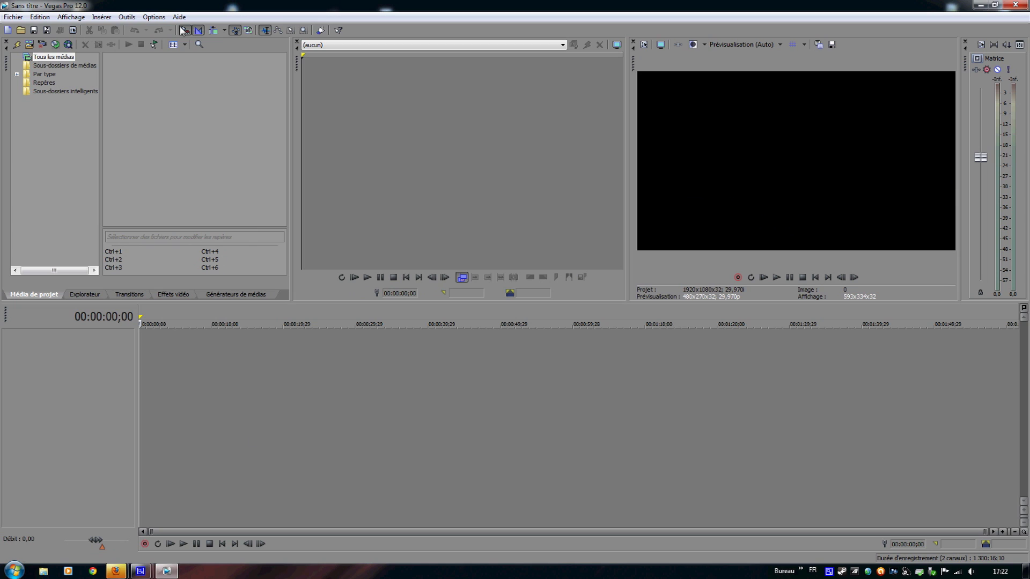
pyautogui.click(154, 17)
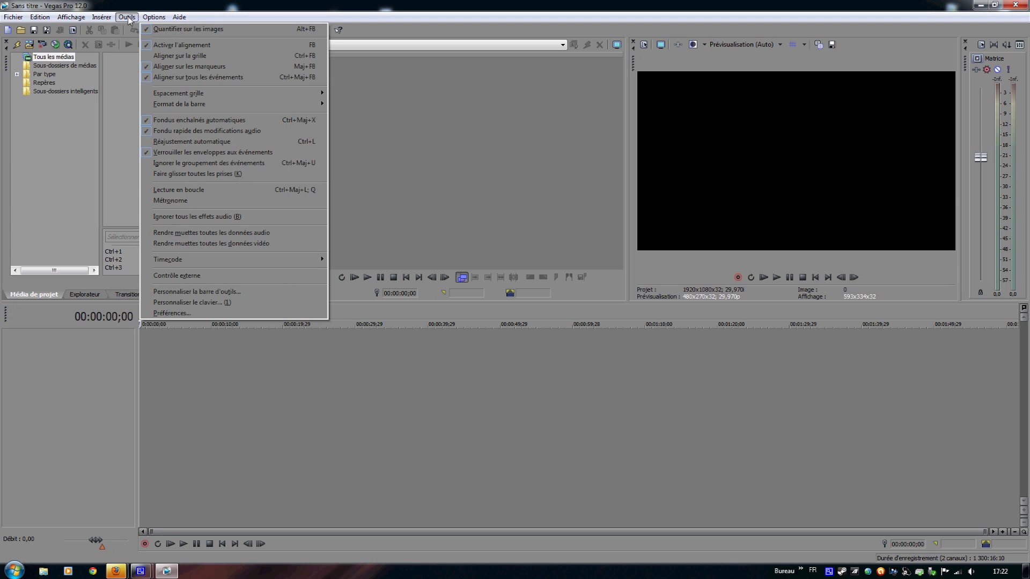
pyautogui.moveTo(122, 21)
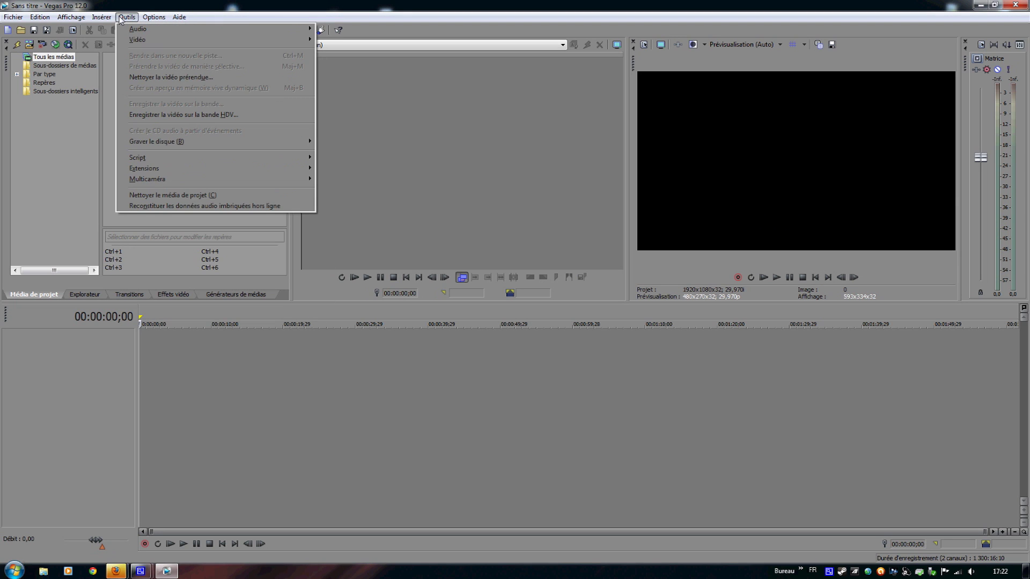
pyautogui.click(194, 4)
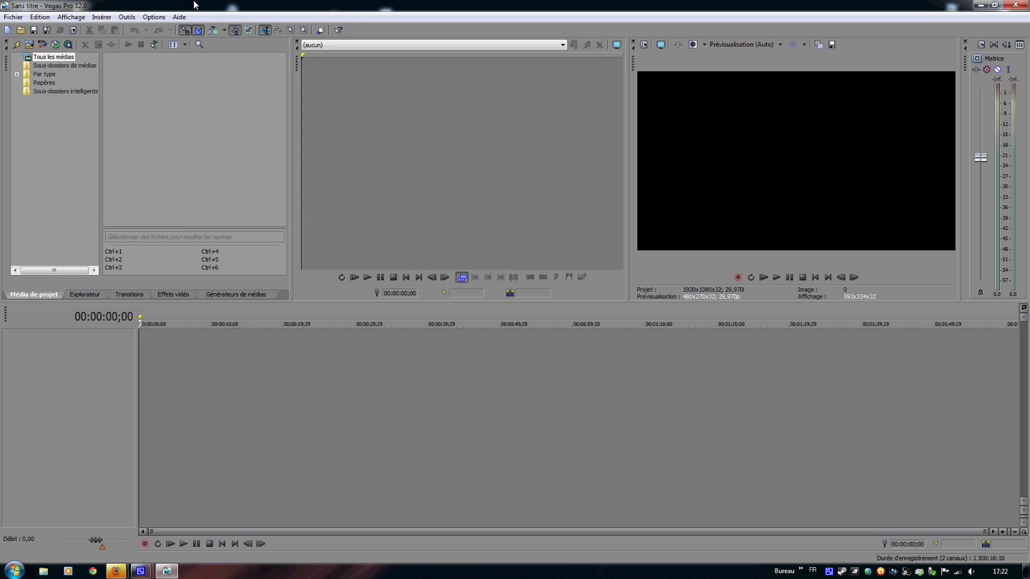
pyautogui.hotkey('alt', 'o')
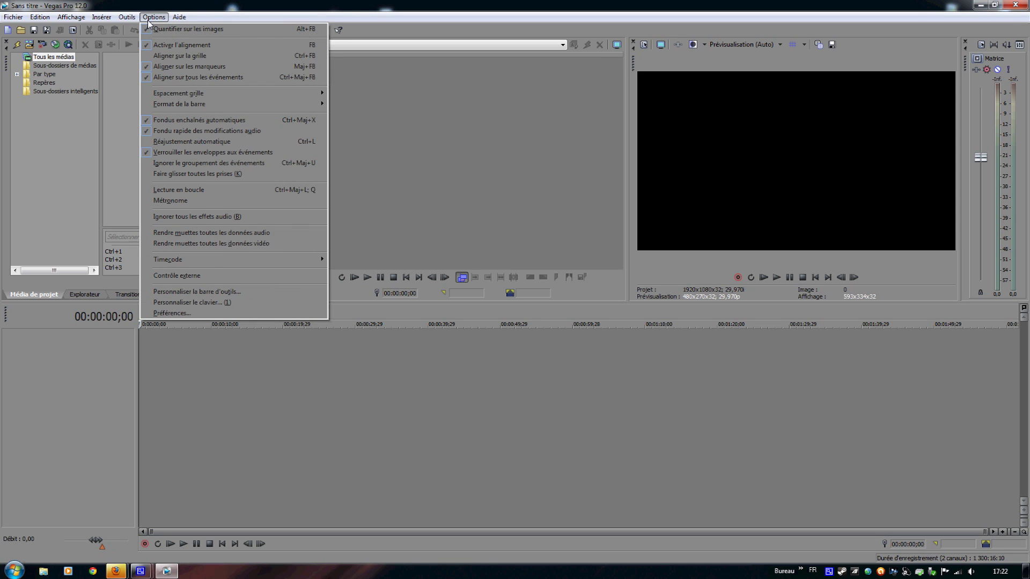
pyautogui.click(185, 5)
pyautogui.click(48, 75)
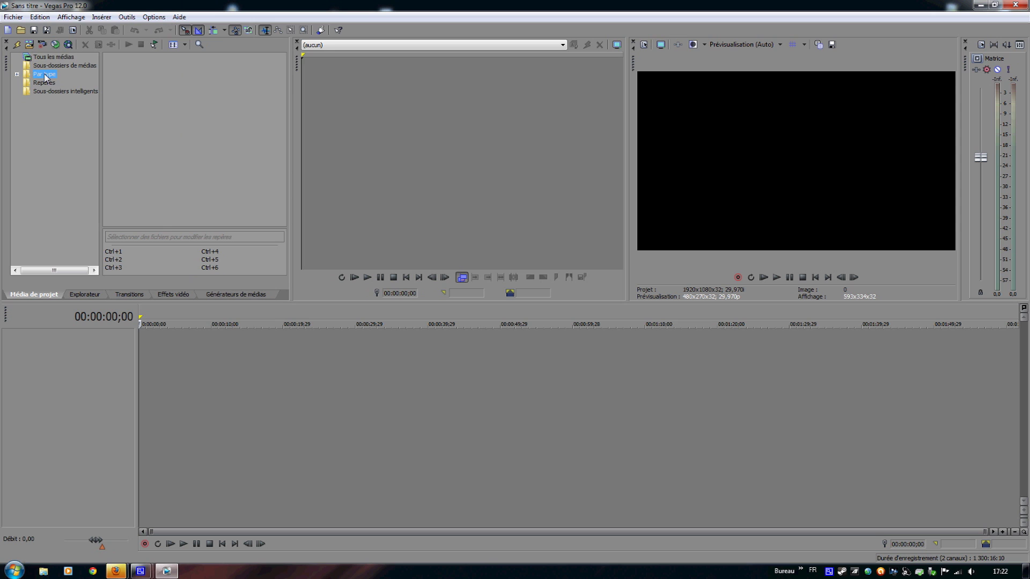
# Minimize Vegas Pro and close the Firefox Téléchargements window.
pyautogui.click(980, 5)
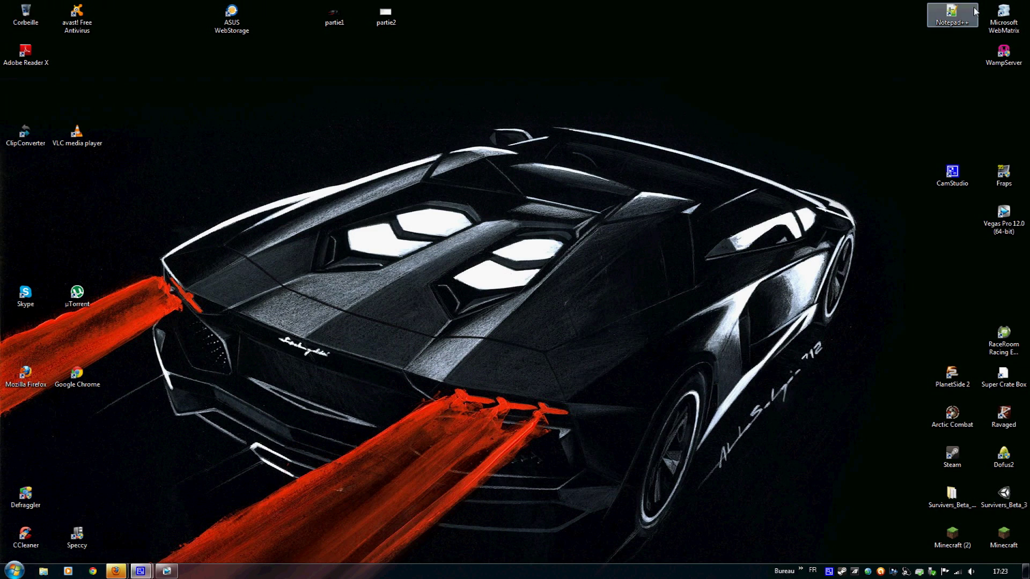
pyautogui.moveTo(127, 573)
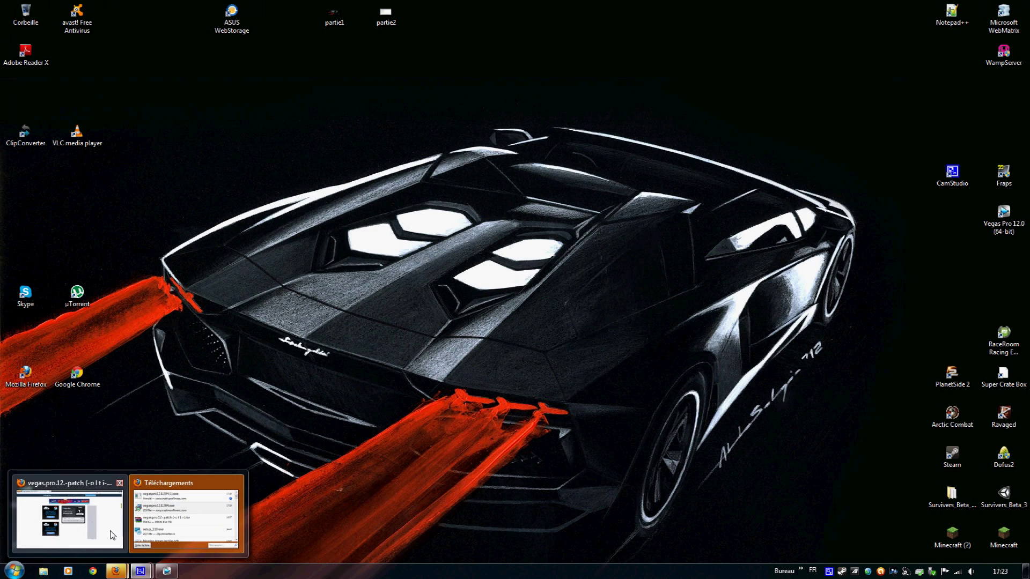
pyautogui.click(191, 513)
pyautogui.click(255, 213)
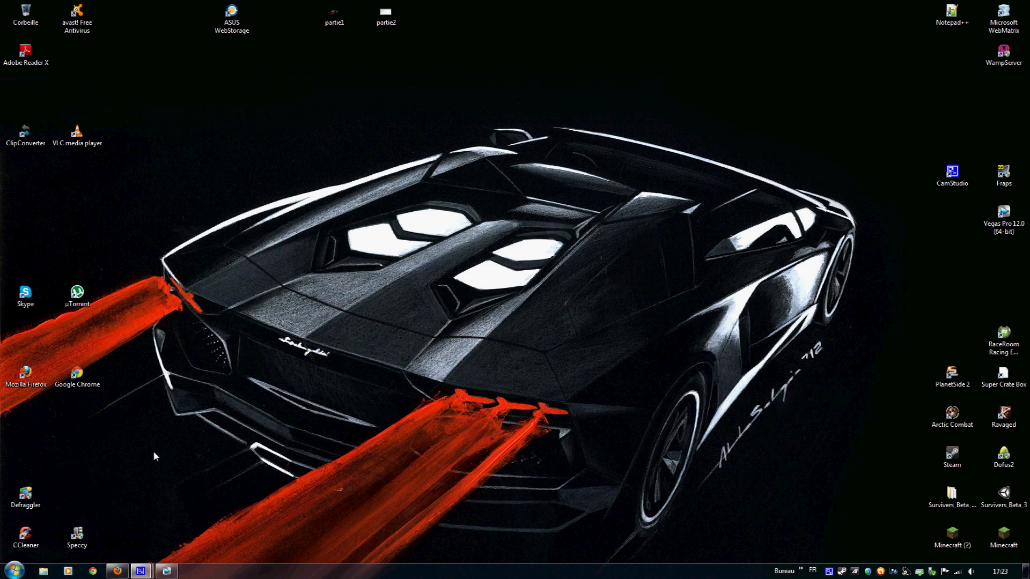
# View the MediaFire download page in Firefox, minimize the browser and return to the Vegas Pro window.
pyautogui.click(115, 570)
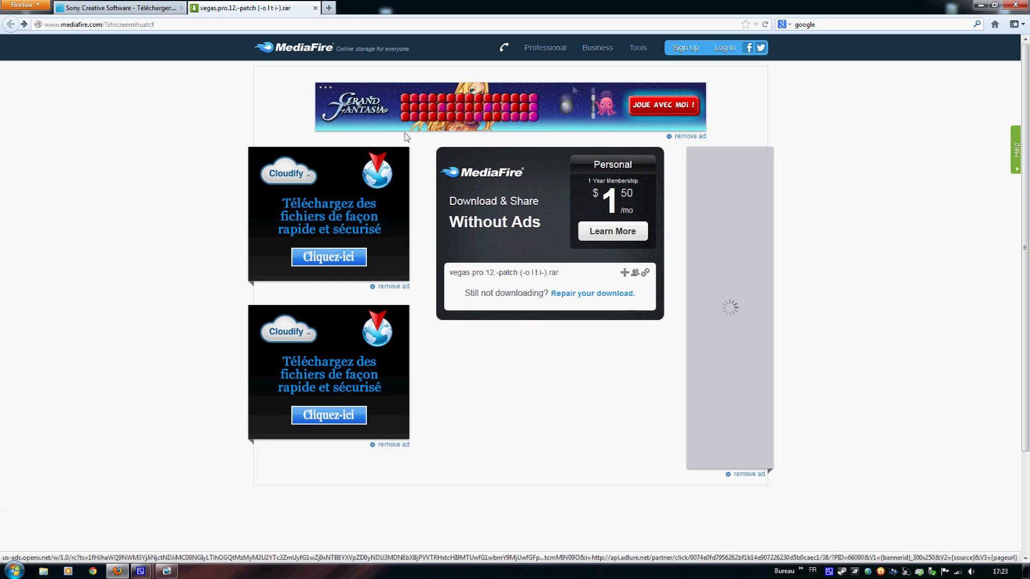
pyautogui.click(979, 5)
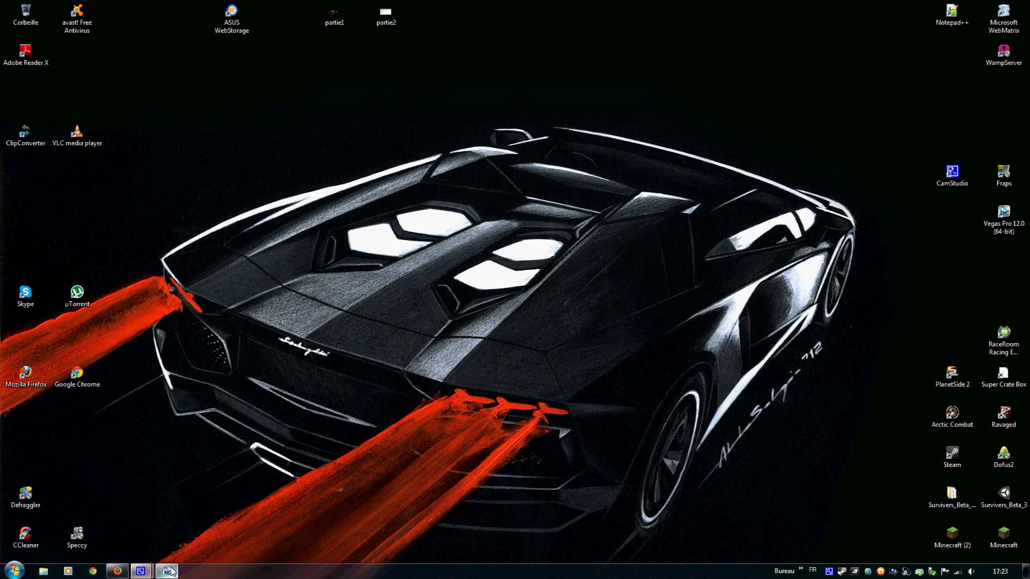
pyautogui.click(166, 571)
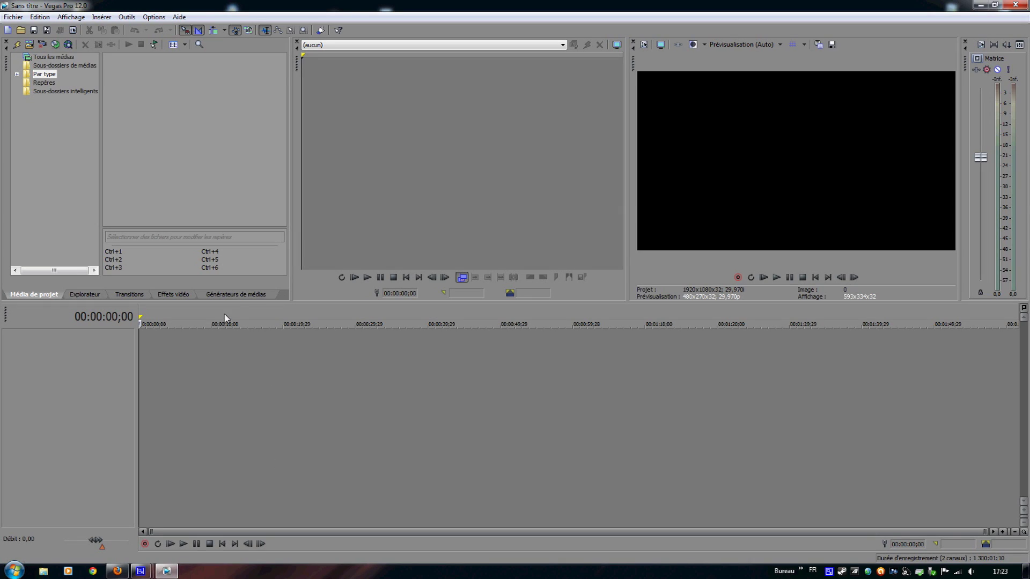
# Resize the Vegas Pro layout by making the upper panes taller and widening the project media pane and its folder tree.
pyautogui.moveTo(261, 303); pyautogui.dragTo(261, 373)
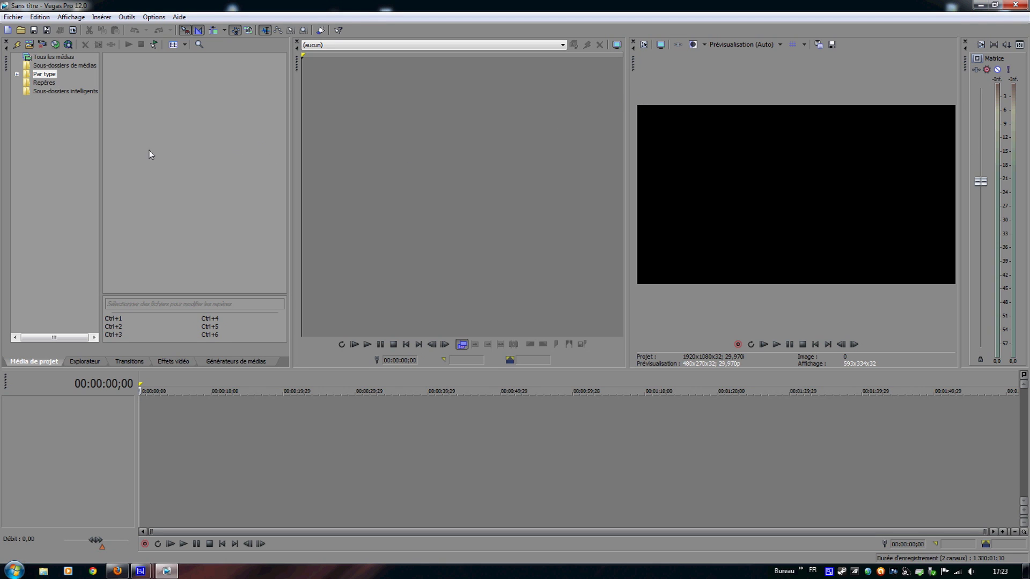
pyautogui.moveTo(101, 180); pyautogui.dragTo(112, 181)
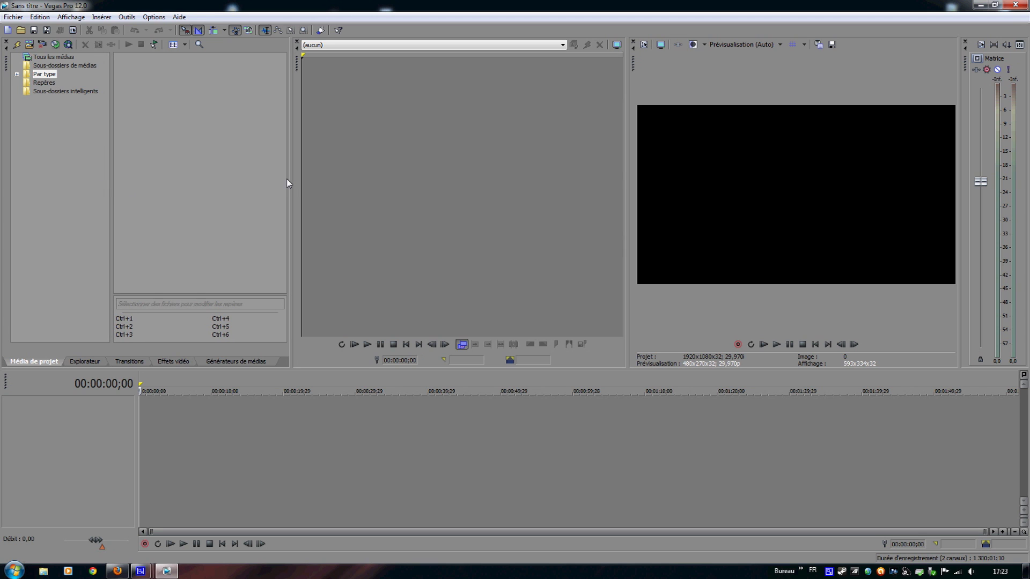
pyautogui.moveTo(290, 180); pyautogui.dragTo(351, 185)
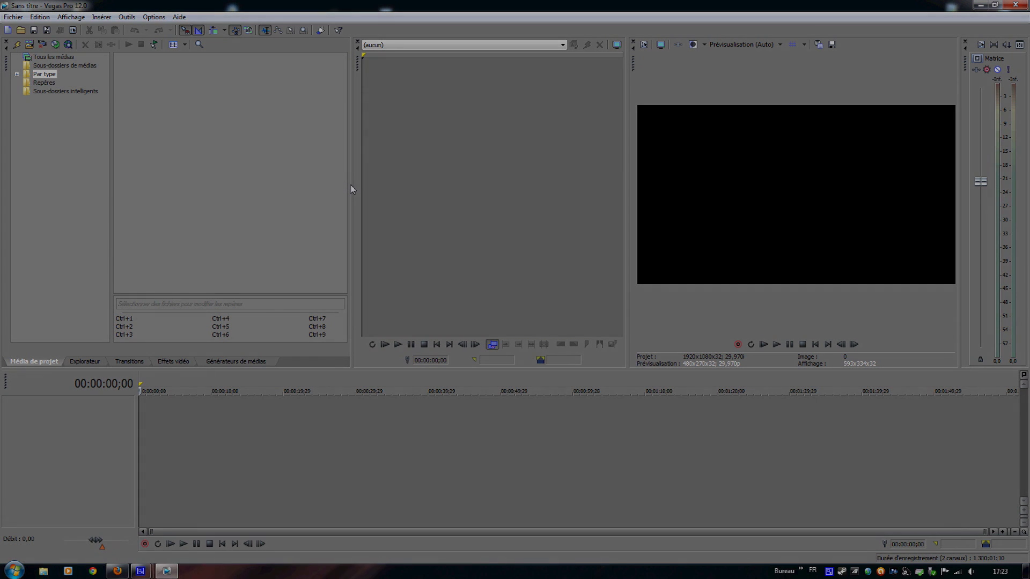